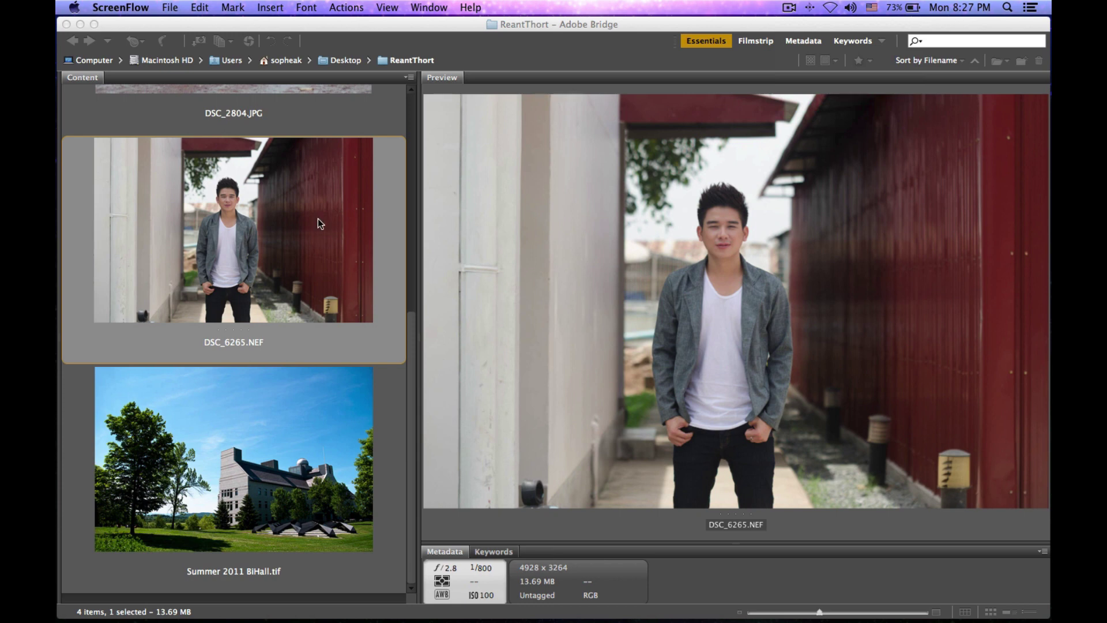
# In Bridge, shrink the preview and enlarge the metadata area to show DSC_6265.NEF's file properties.
pyautogui.click(421, 293)
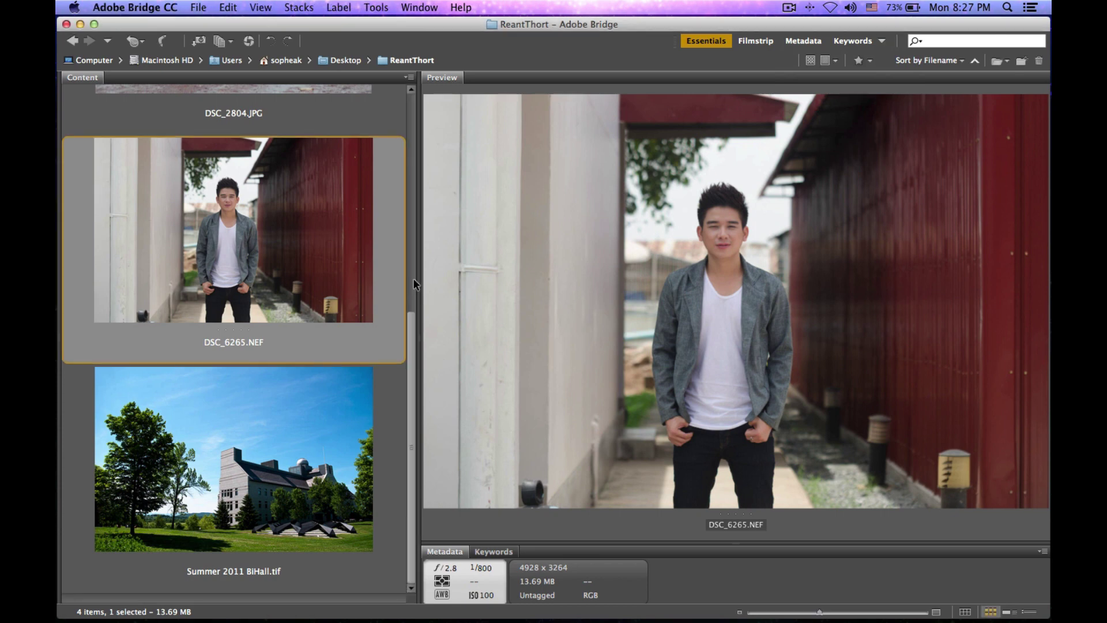
pyautogui.moveTo(595, 545); pyautogui.dragTo(589, 523)
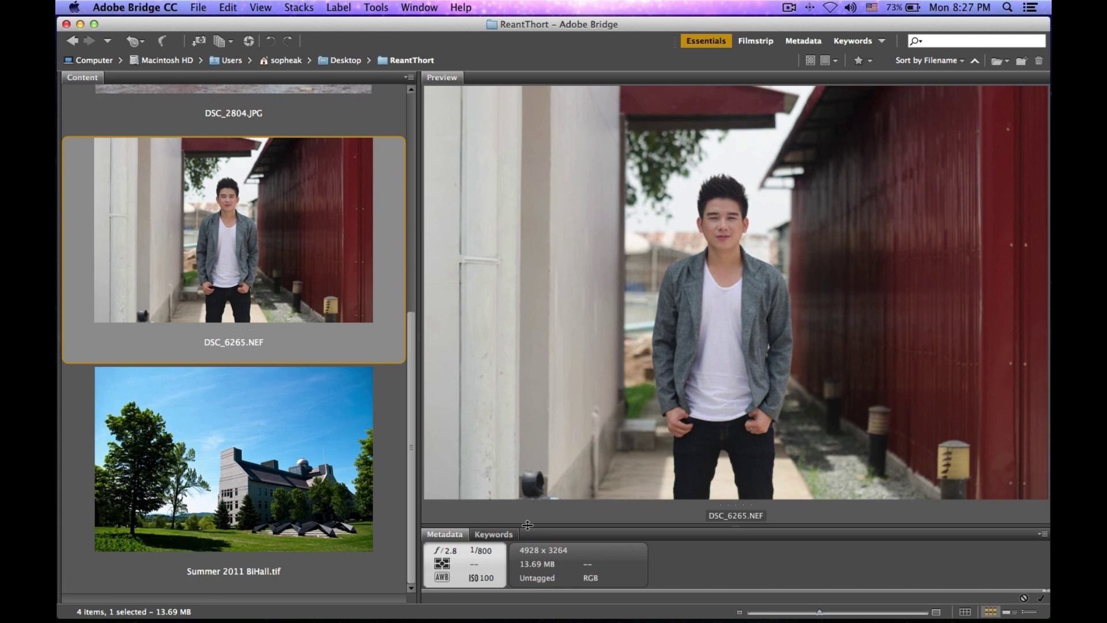
pyautogui.moveTo(526, 525)
pyautogui.mouseDown()
pyautogui.moveTo(509, 325)
pyautogui.moveTo(514, 517)
pyautogui.mouseUp()
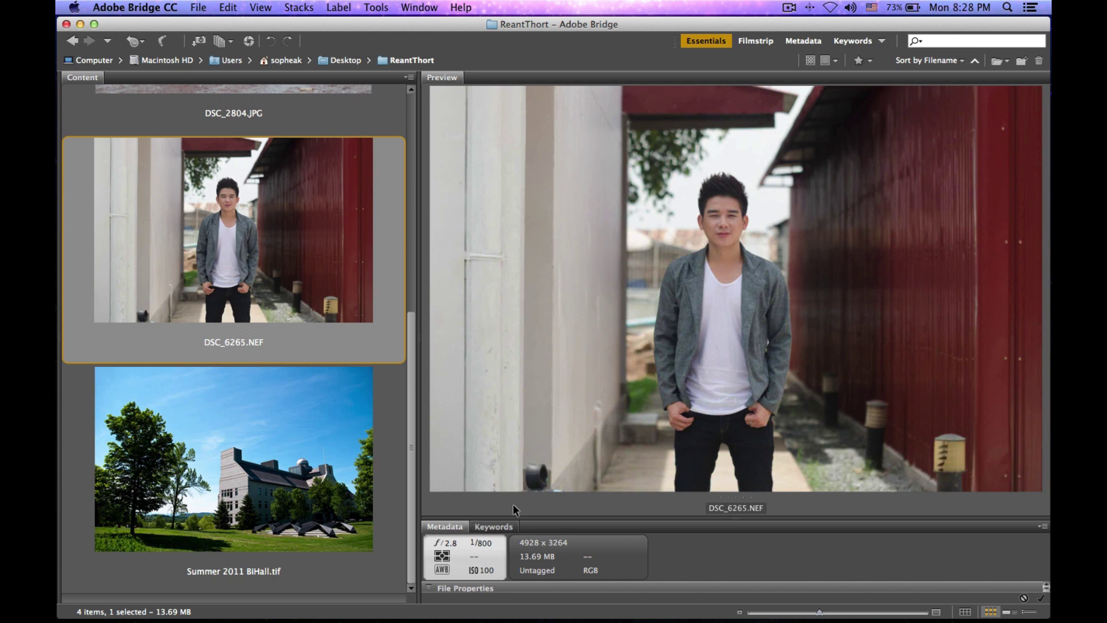
pyautogui.moveTo(568, 517); pyautogui.dragTo(567, 513)
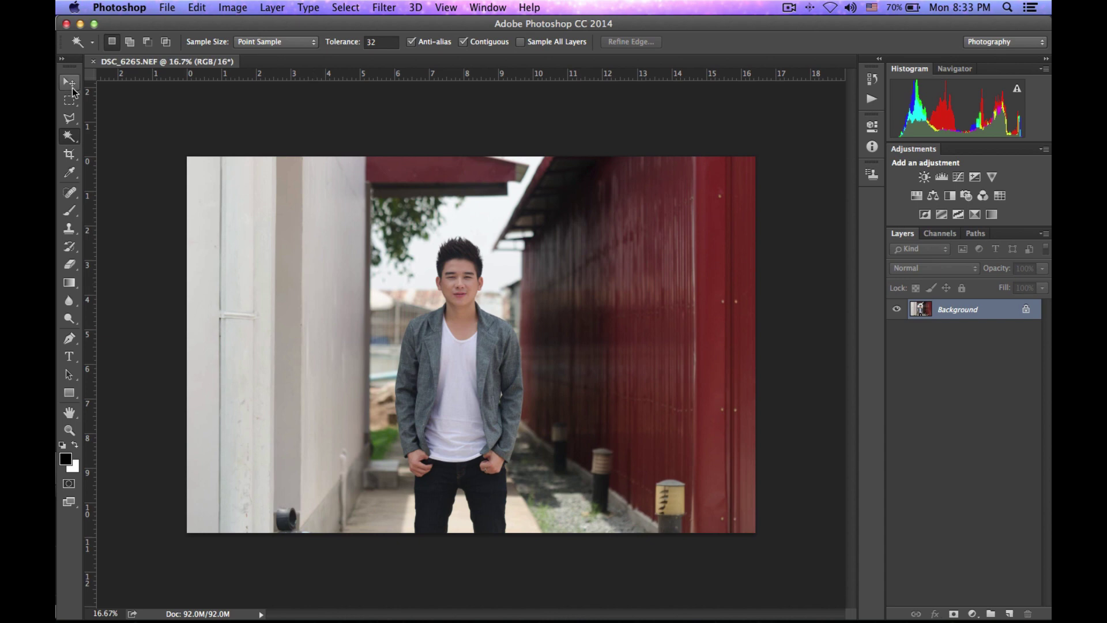
# With the Move tool, add a vertical guide through the man's centre and a horizontal one across his chest.
pyautogui.click(69, 82)
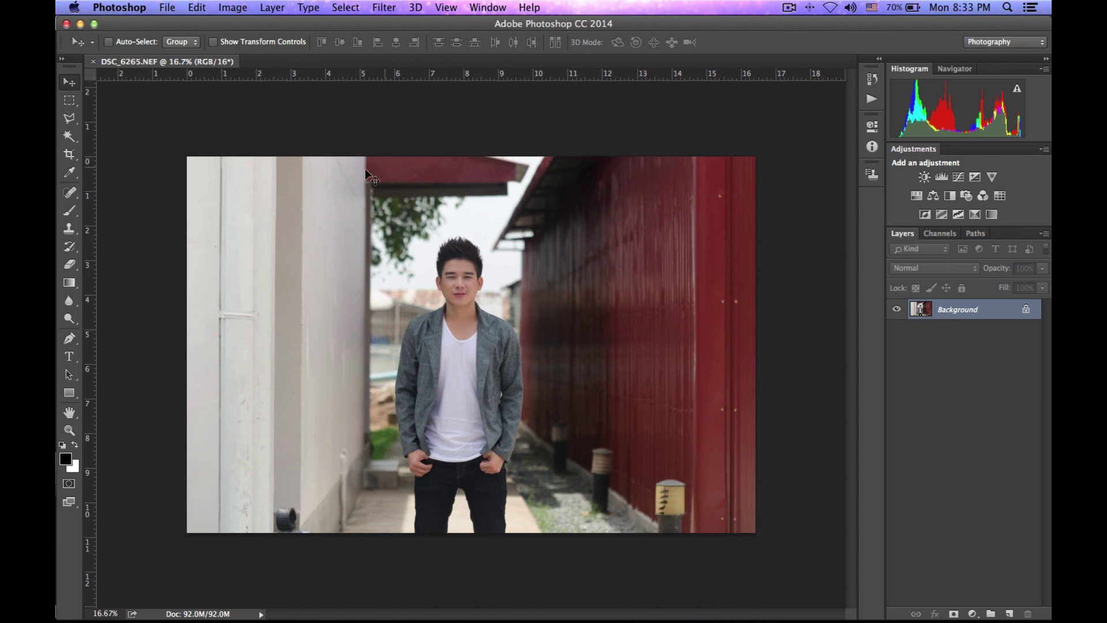
pyautogui.moveTo(88, 200); pyautogui.dragTo(473, 210)
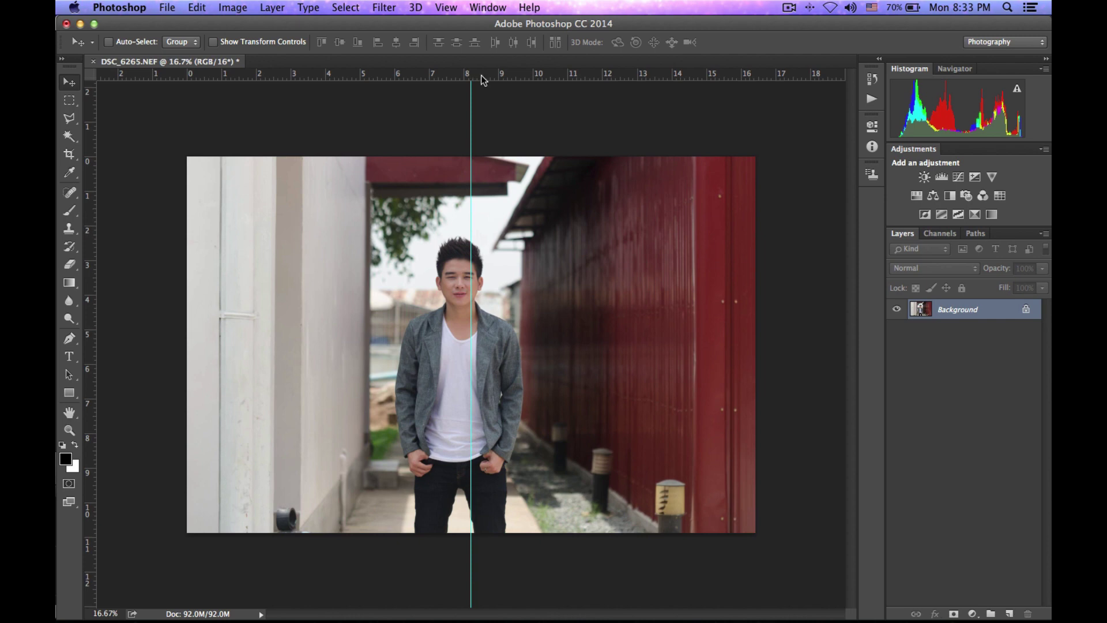
pyautogui.moveTo(484, 77); pyautogui.dragTo(497, 344)
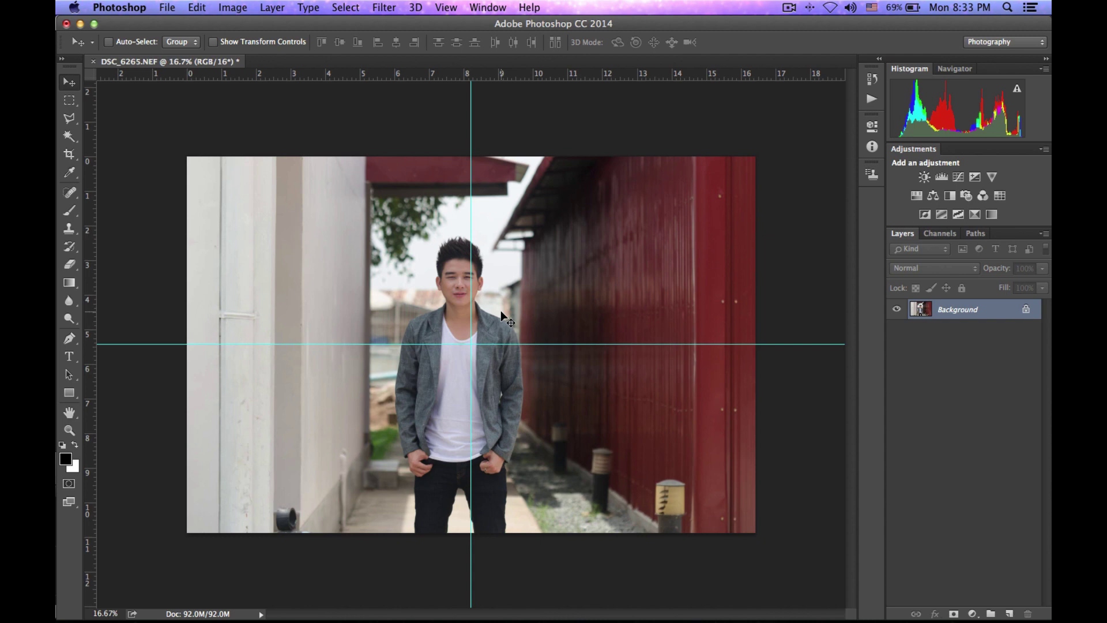
# Enlarge the photo to about 104% on a duplicate layer, merge it down, and hide the guides.
pyautogui.hotkey('ctrl', 'j')
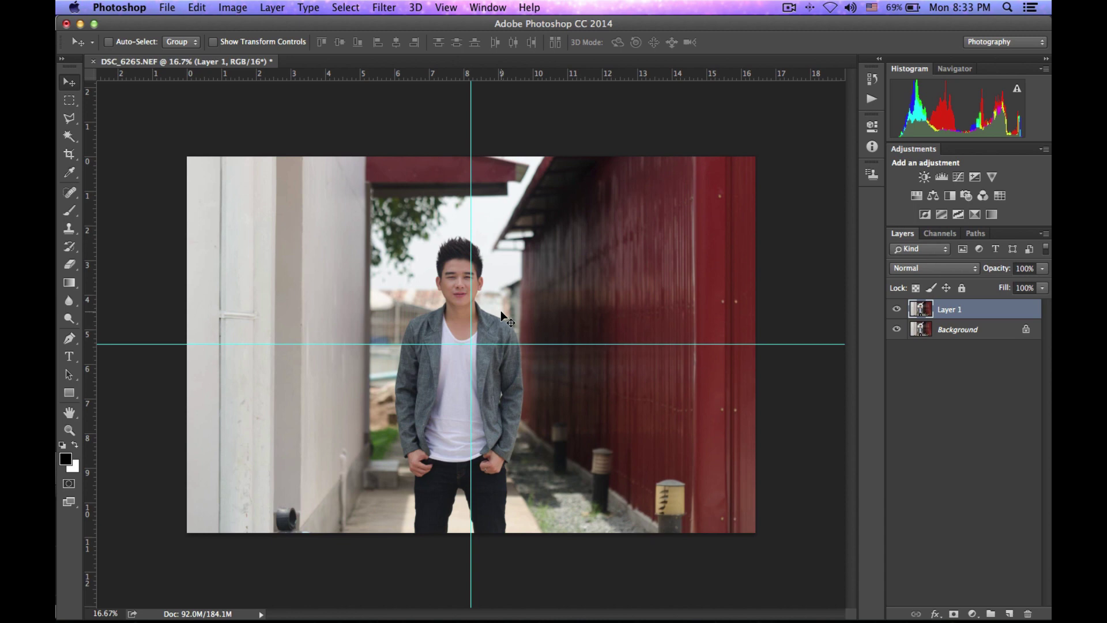
pyautogui.hotkey('ctrl', 't')
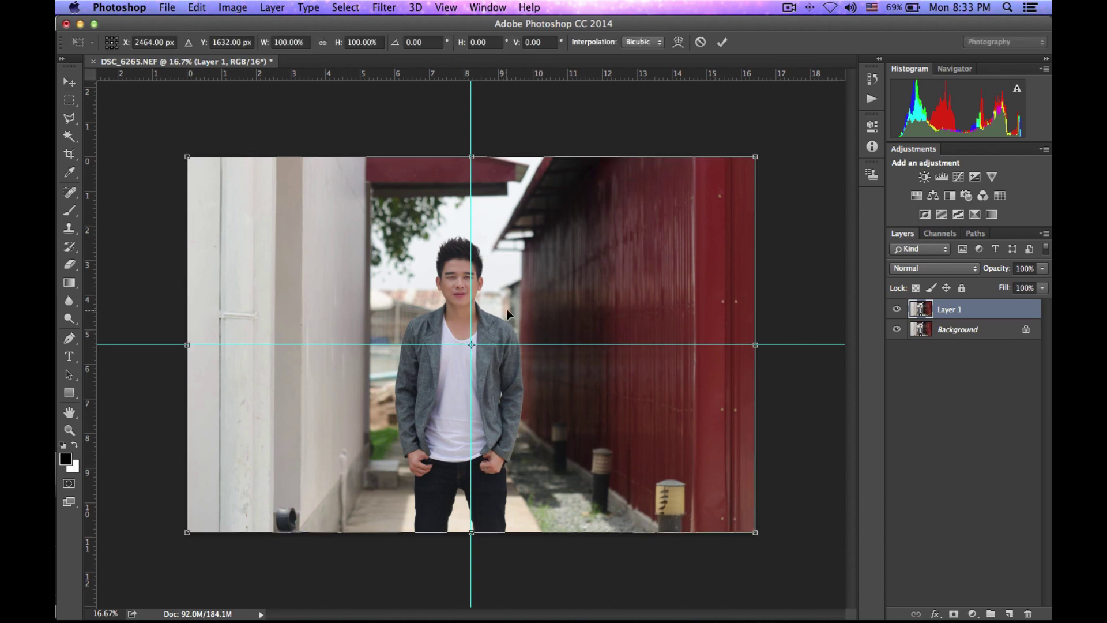
pyautogui.moveTo(755, 156); pyautogui.dragTo(779, 140)
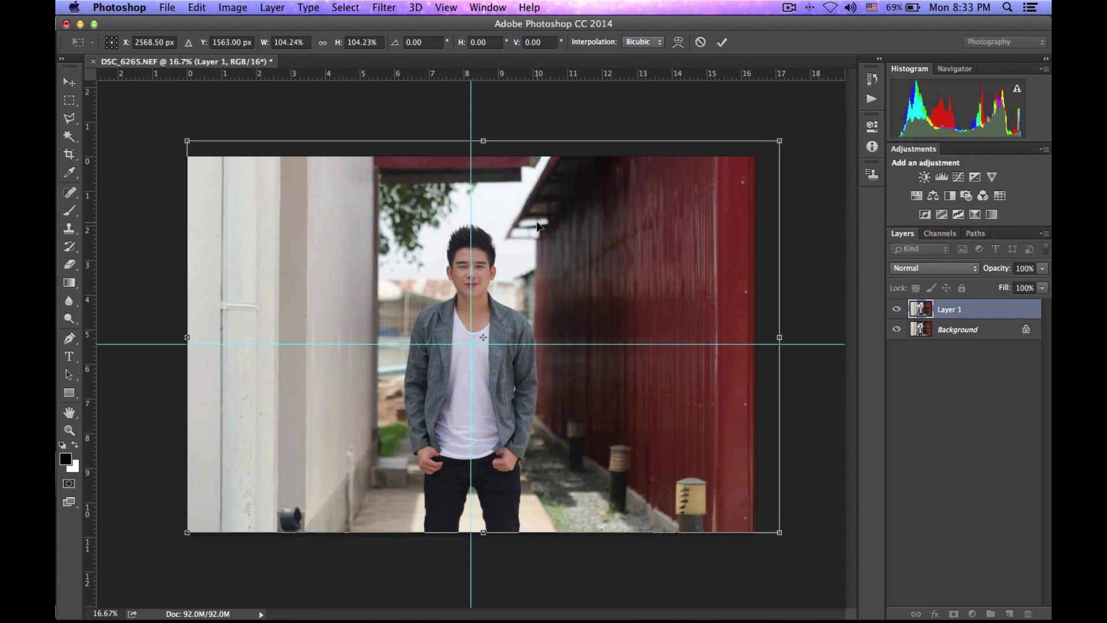
pyautogui.press('super')
pyautogui.press('Return')
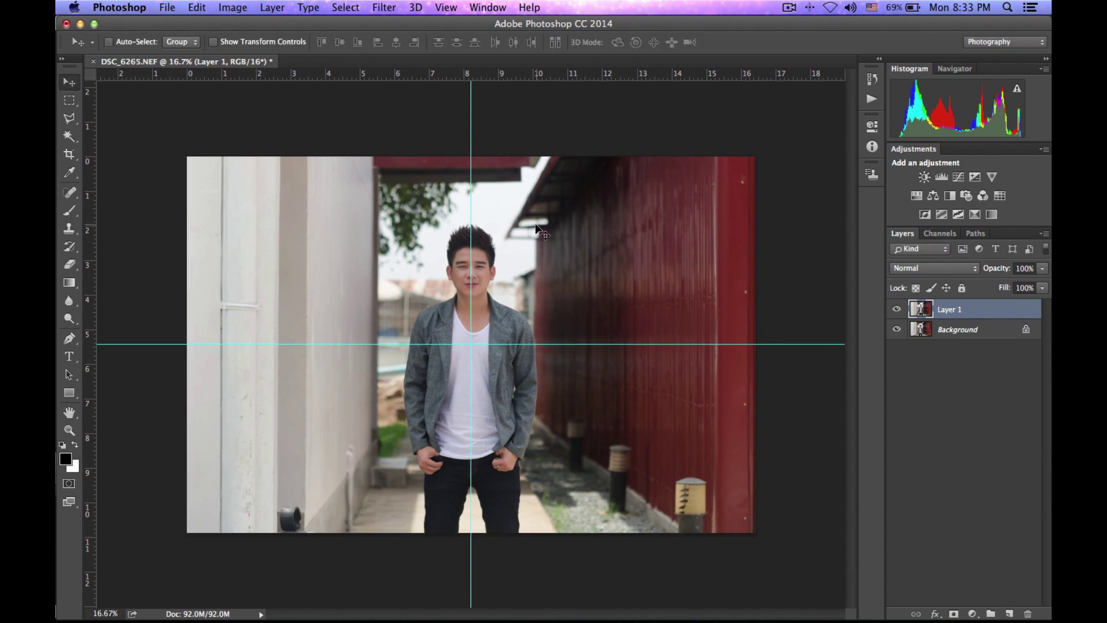
pyautogui.press('super+e')
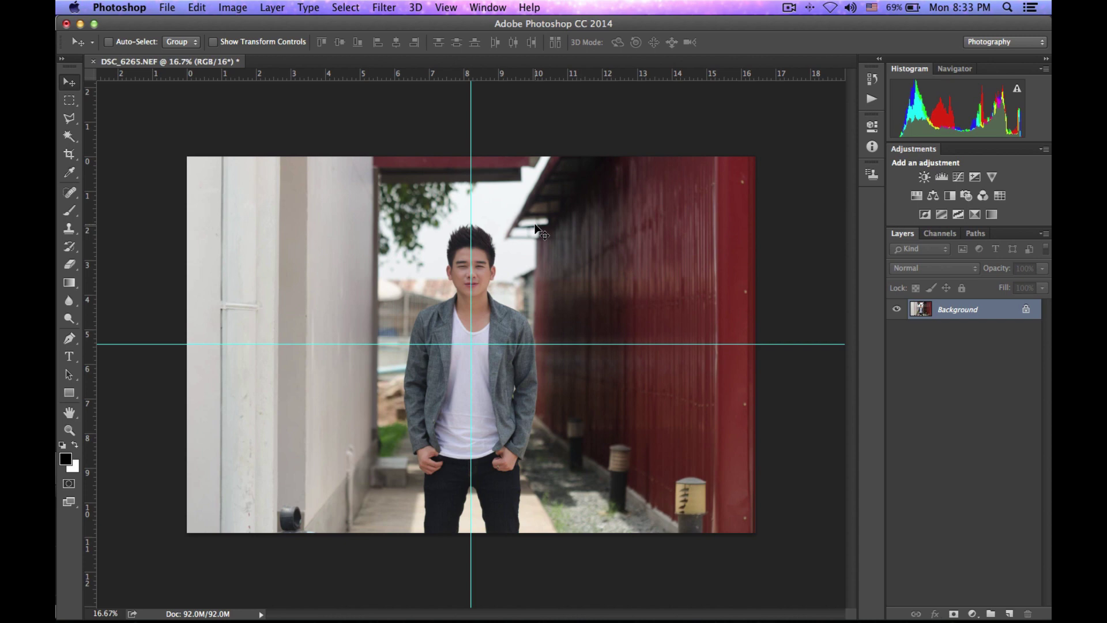
pyautogui.press('super+h')
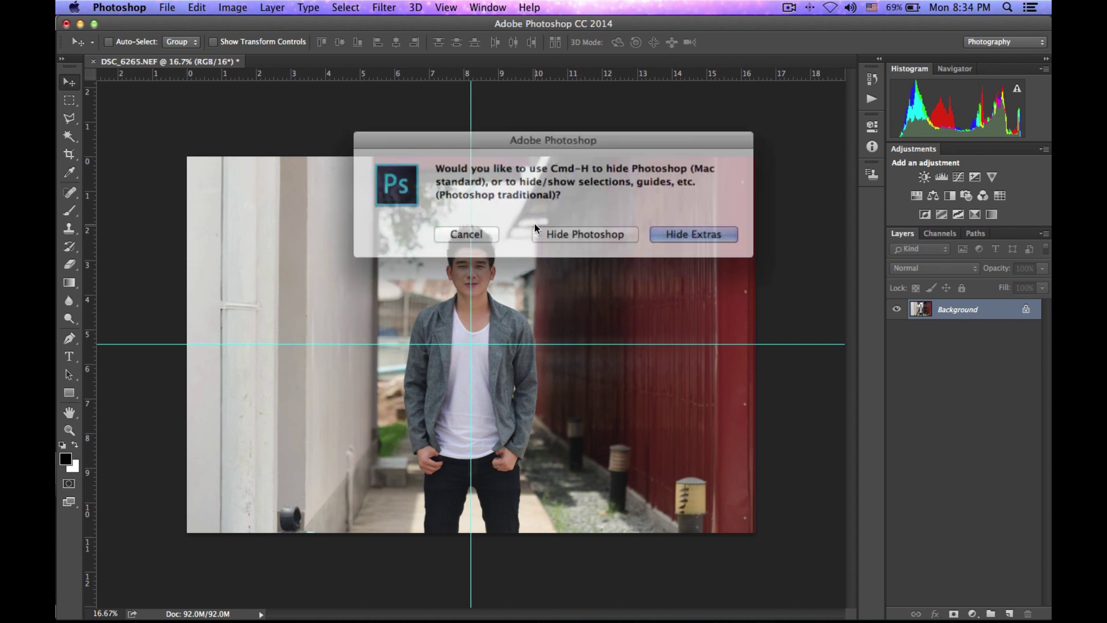
pyautogui.click(655, 227)
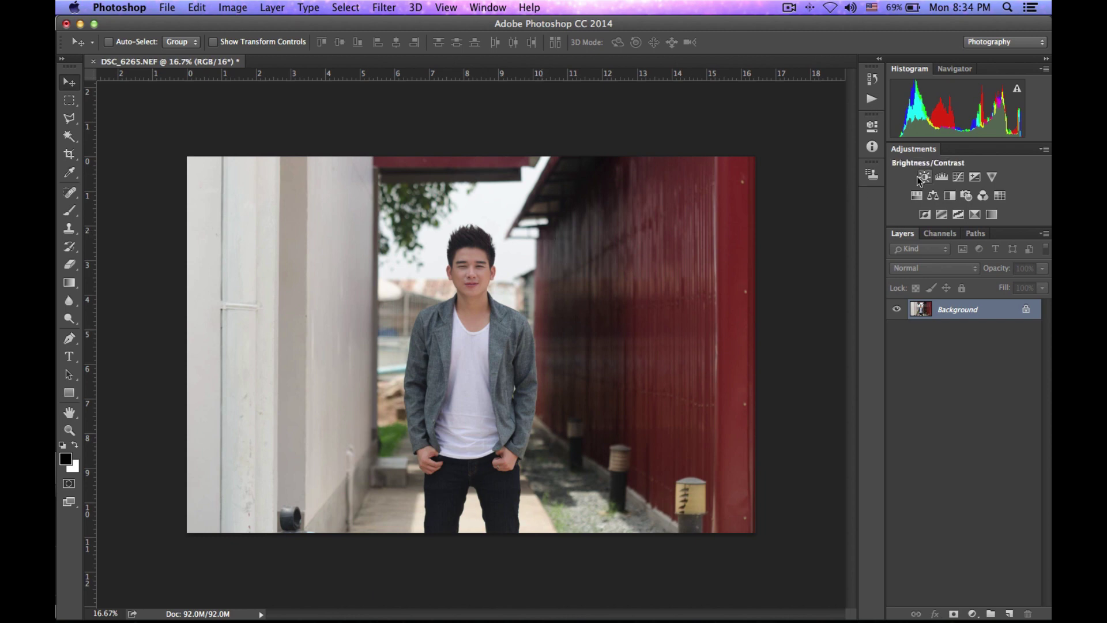
# Add a Curves adjustment layer with shadows pulled down and highlights lifted into a gentle S-curve.
pyautogui.click(956, 179)
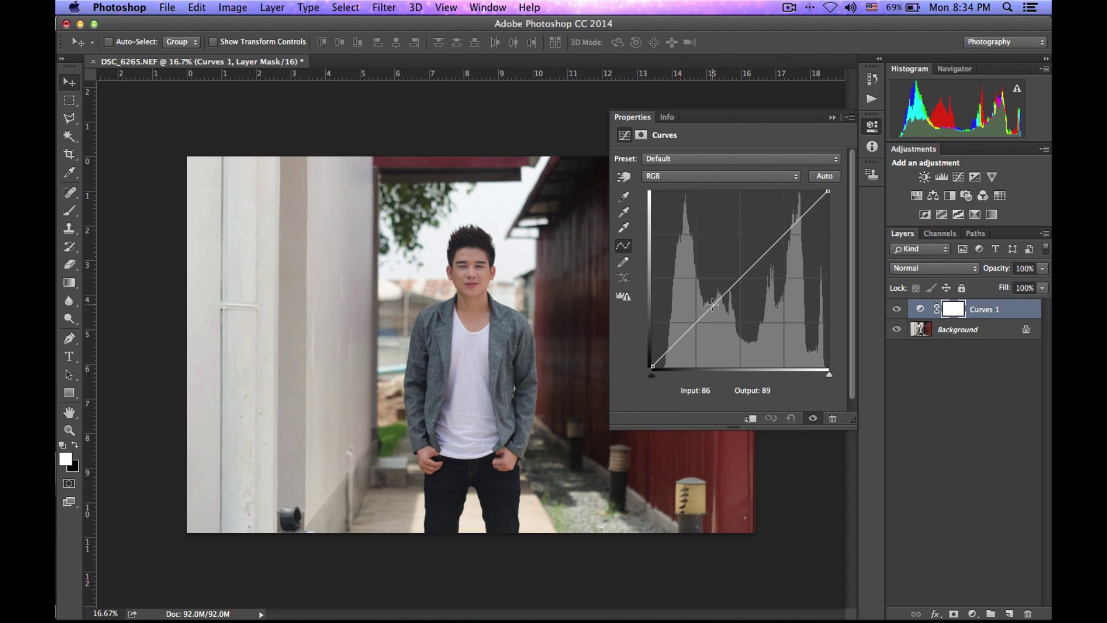
pyautogui.click(713, 304)
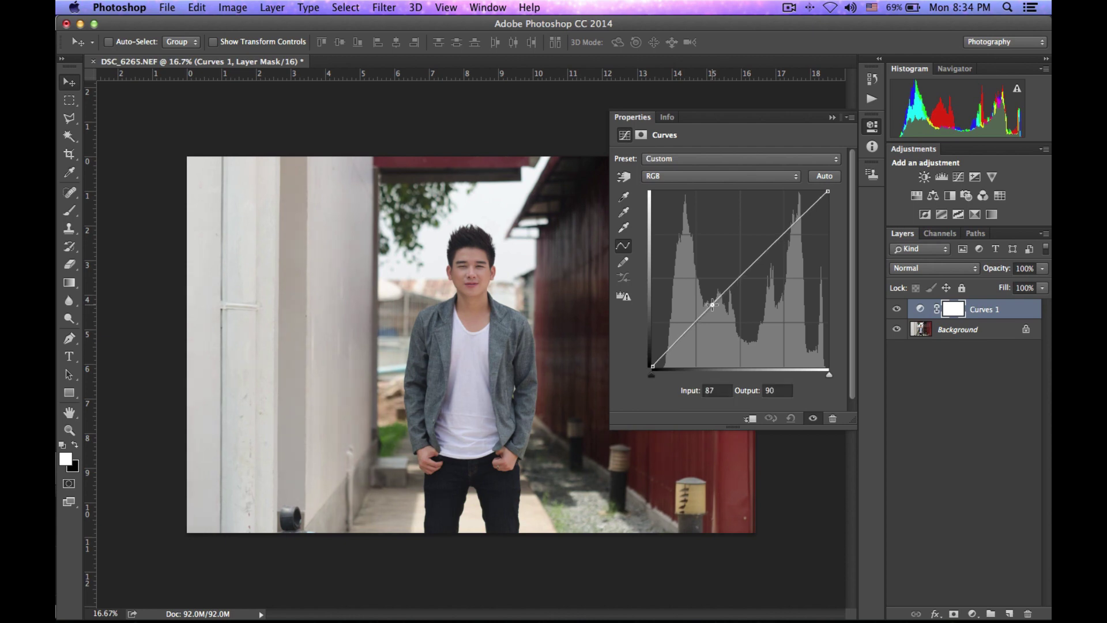
pyautogui.moveTo(713, 305); pyautogui.dragTo(709, 319)
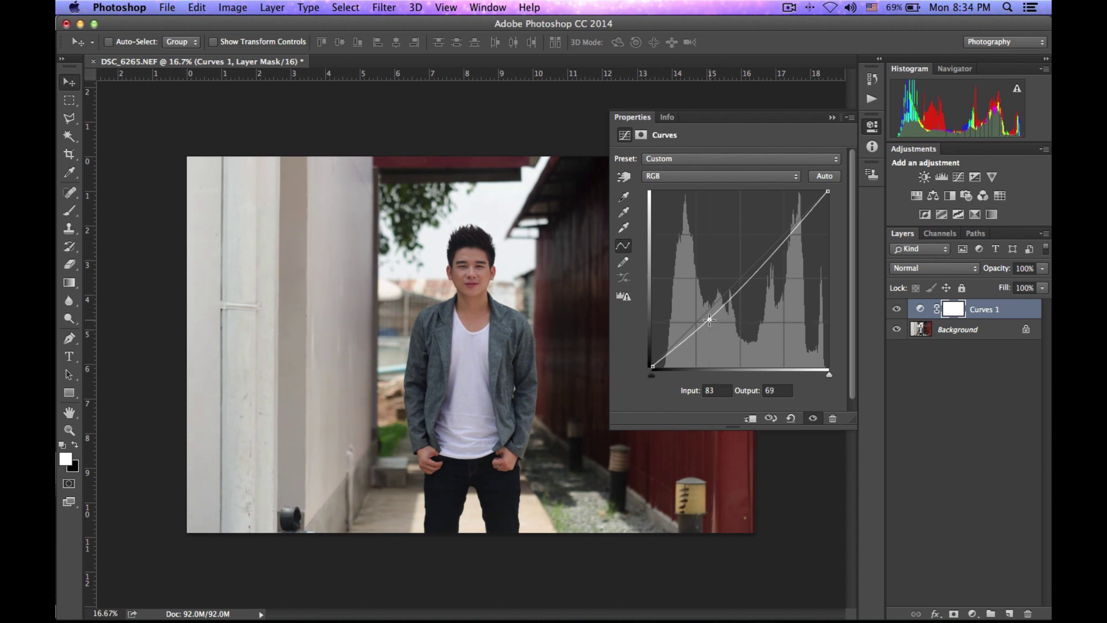
pyautogui.click(798, 225)
pyautogui.moveTo(798, 225); pyautogui.dragTo(793, 219)
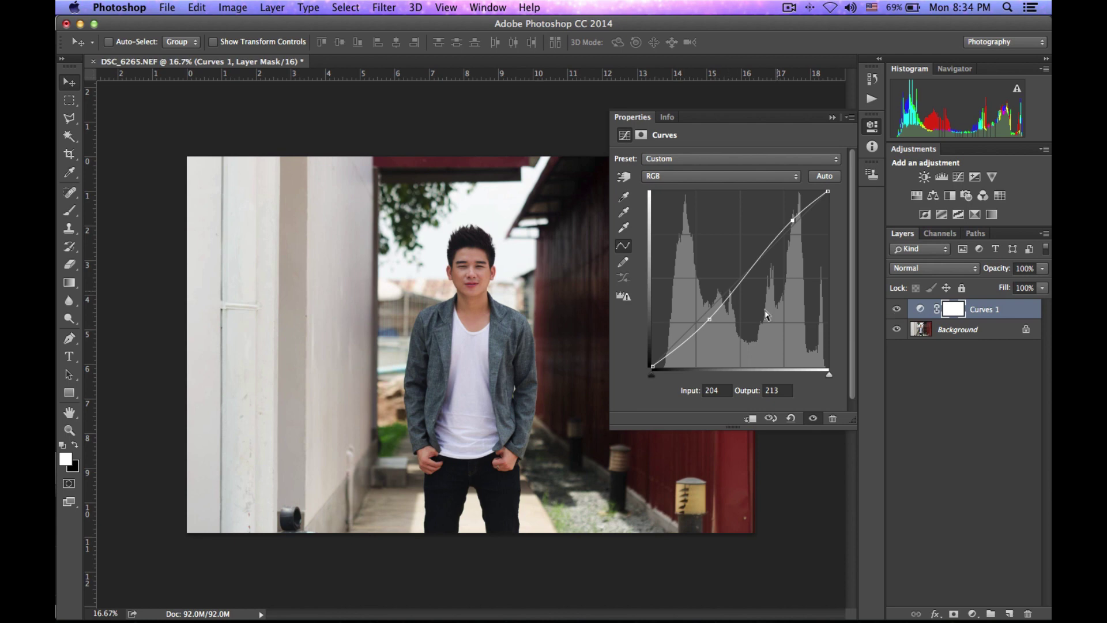
# Shrink the Curves properties and toggle Curves 1's visibility to compare before and after.
pyautogui.moveTo(610, 429); pyautogui.dragTo(673, 372)
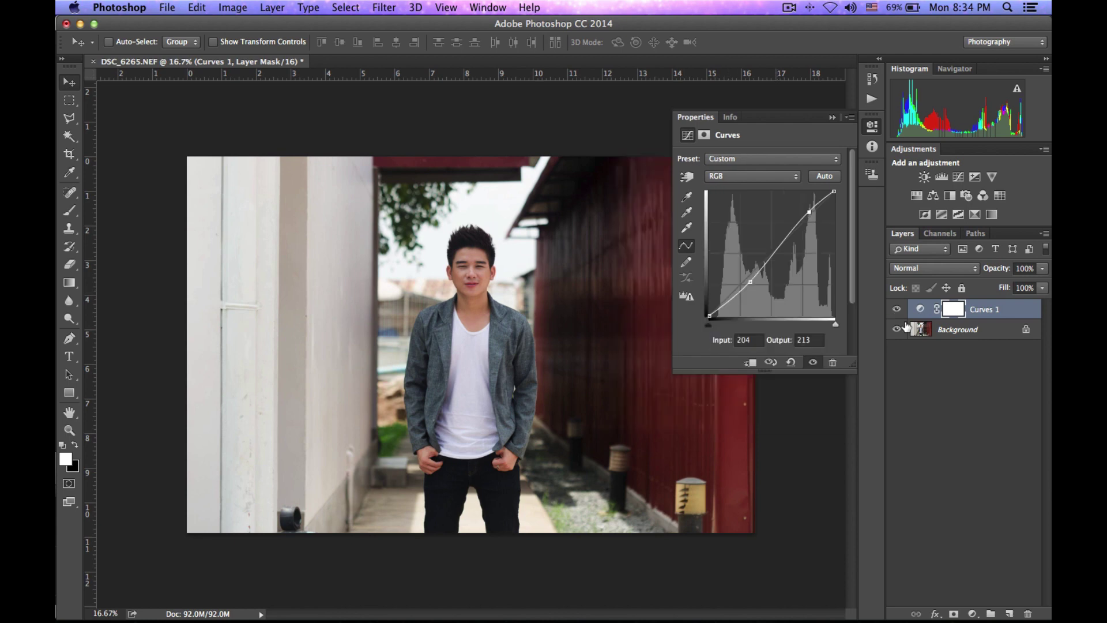
pyautogui.click(896, 310)
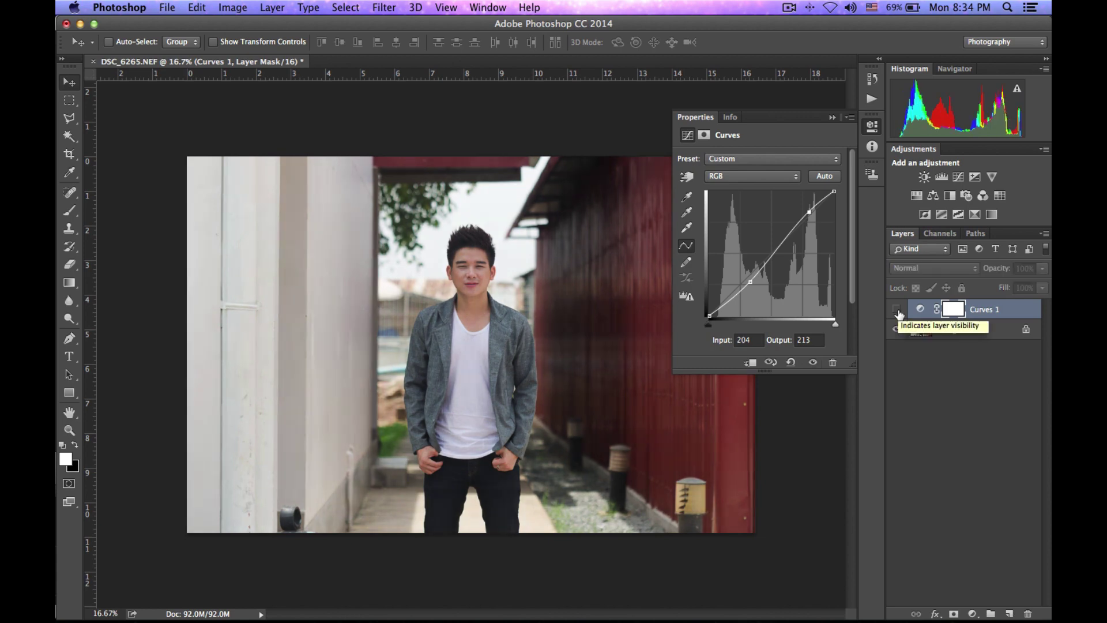
pyautogui.click(897, 309)
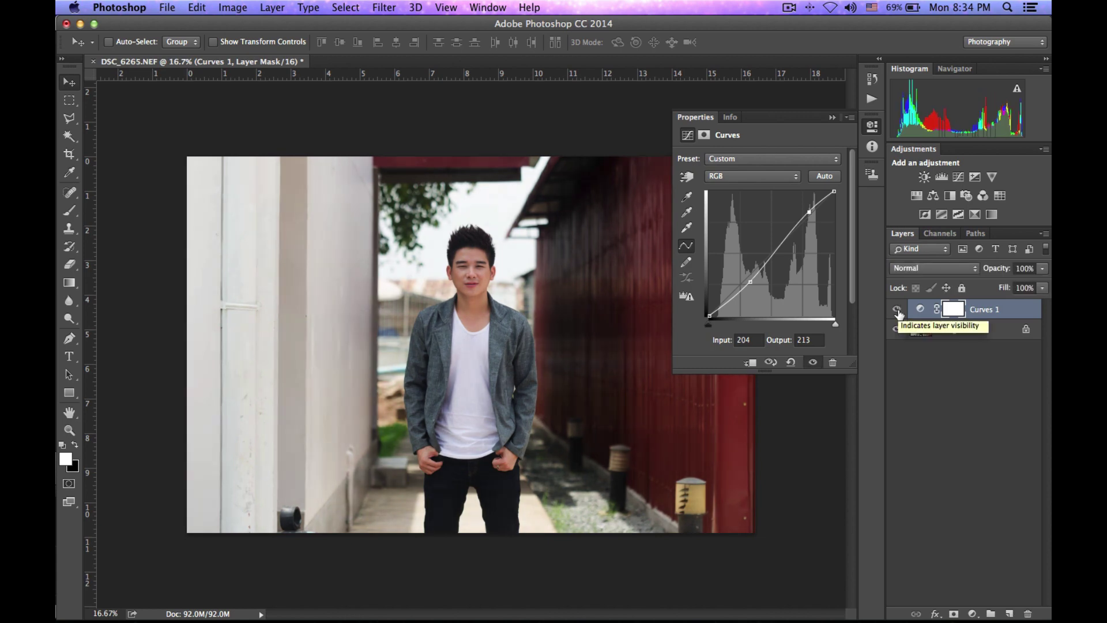
pyautogui.click(892, 313)
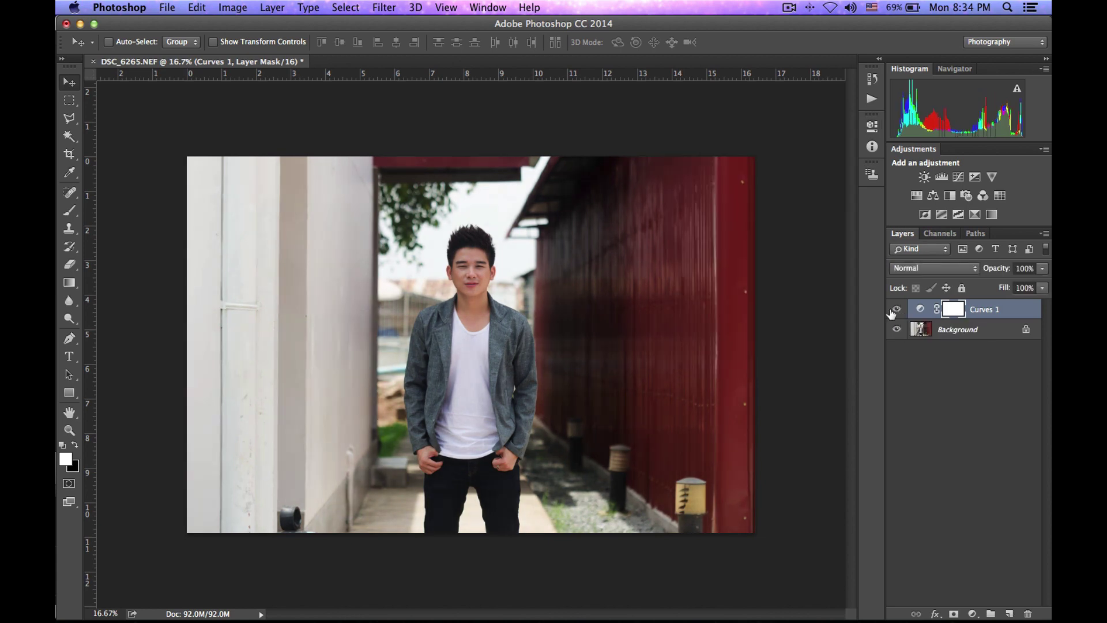
pyautogui.click(895, 311)
pyautogui.click(896, 310)
# Delete the extra Curves 2 layer, then add two slight adjustment points to Curves 1's Red curve.
pyautogui.click(957, 177)
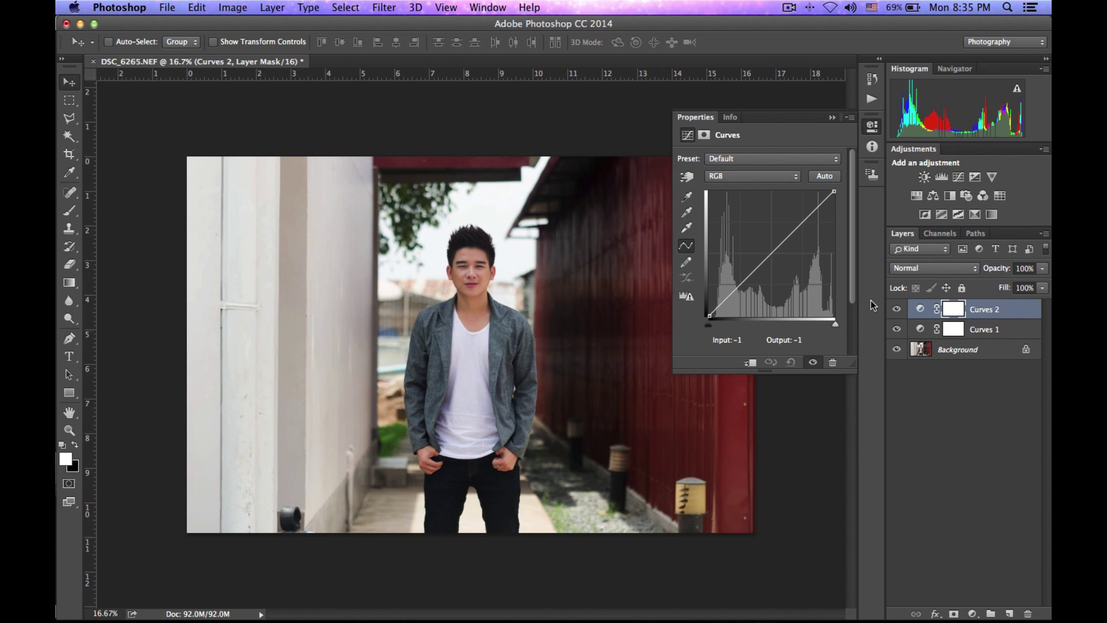
pyautogui.moveTo(1006, 312); pyautogui.dragTo(1027, 613)
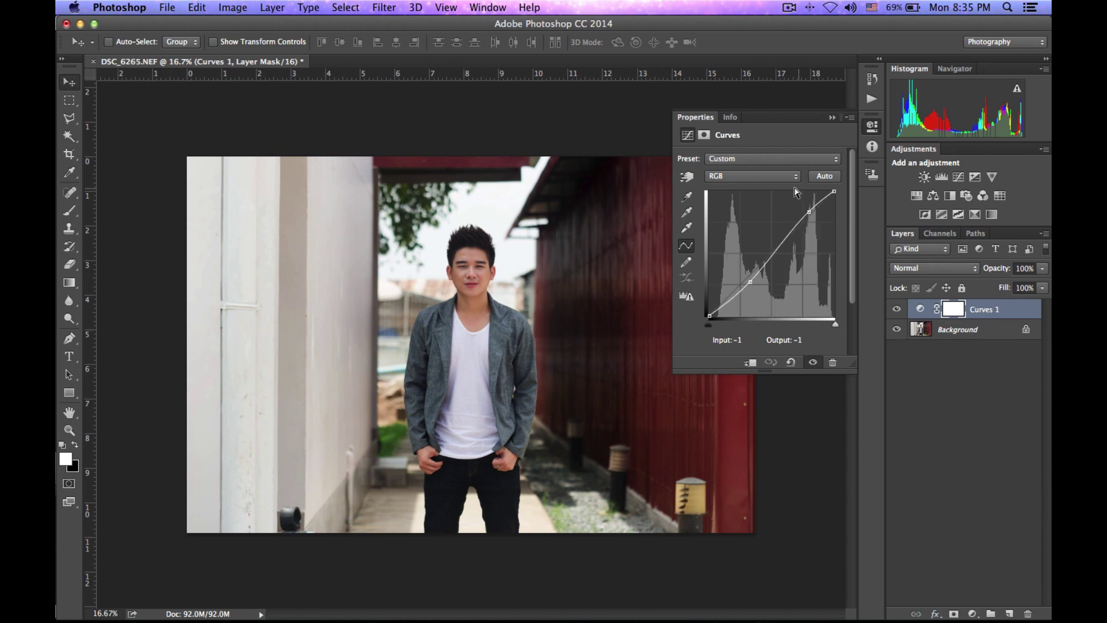
pyautogui.click(751, 173)
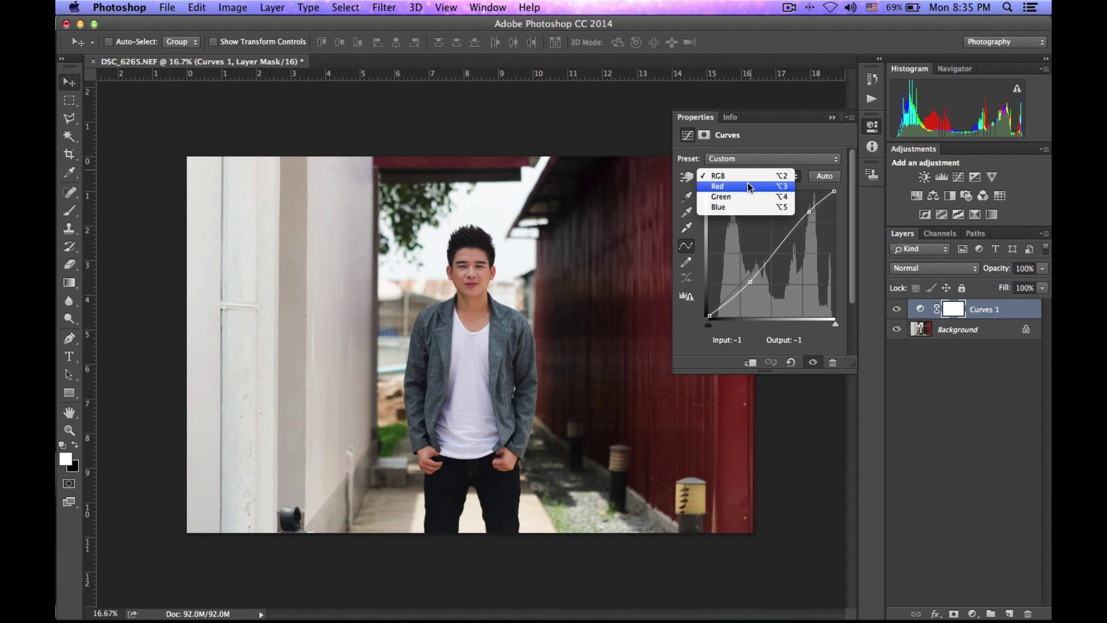
pyautogui.click(748, 185)
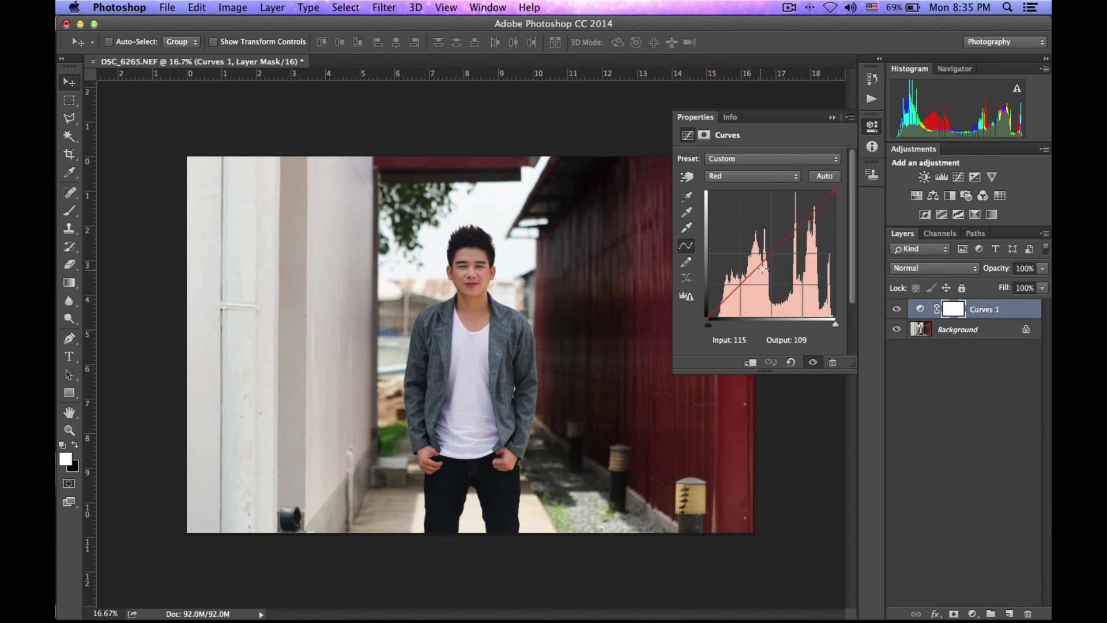
pyautogui.moveTo(744, 279); pyautogui.dragTo(746, 283)
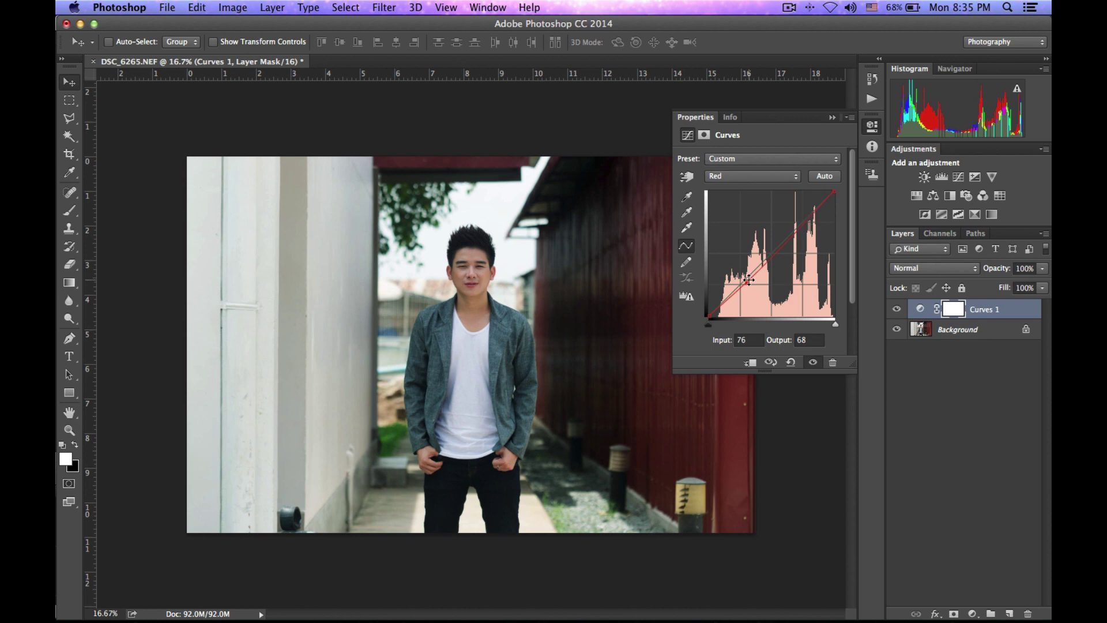
pyautogui.click(805, 219)
pyautogui.moveTo(805, 218); pyautogui.dragTo(803, 219)
# Add two points to the Green curve, lowering the shadow point and slightly lifting the highlight point.
pyautogui.click(756, 170)
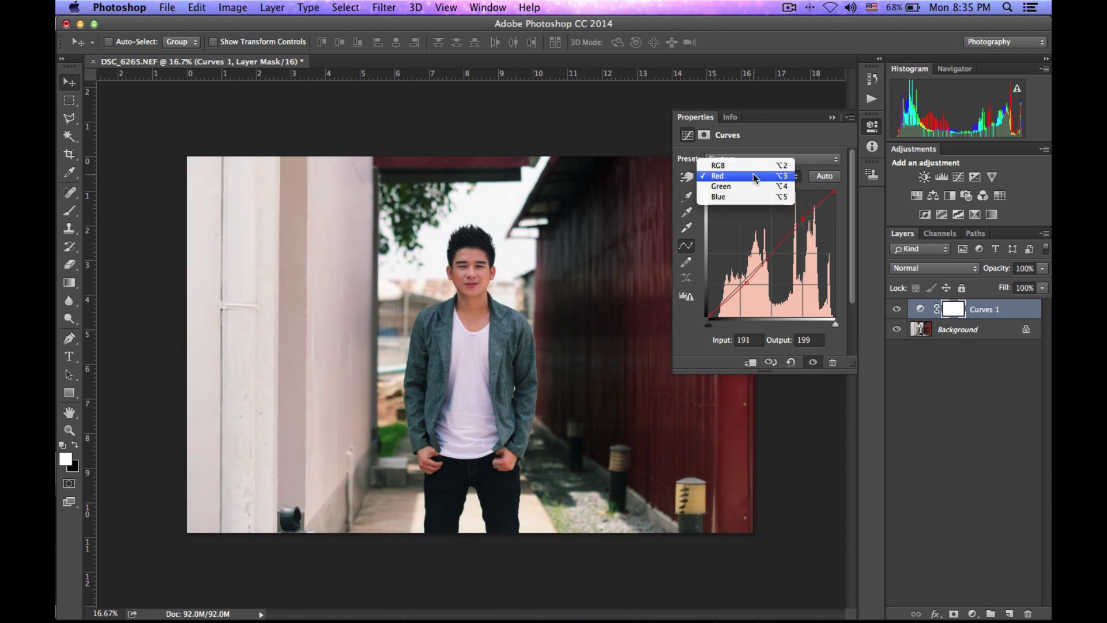
pyautogui.click(750, 187)
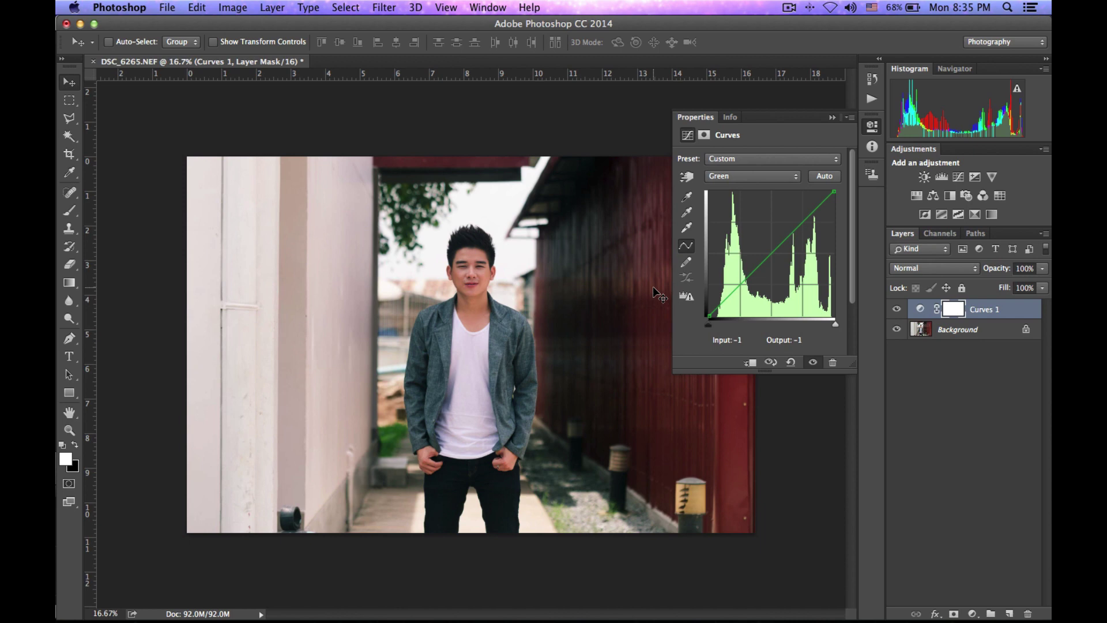
pyautogui.click(758, 270)
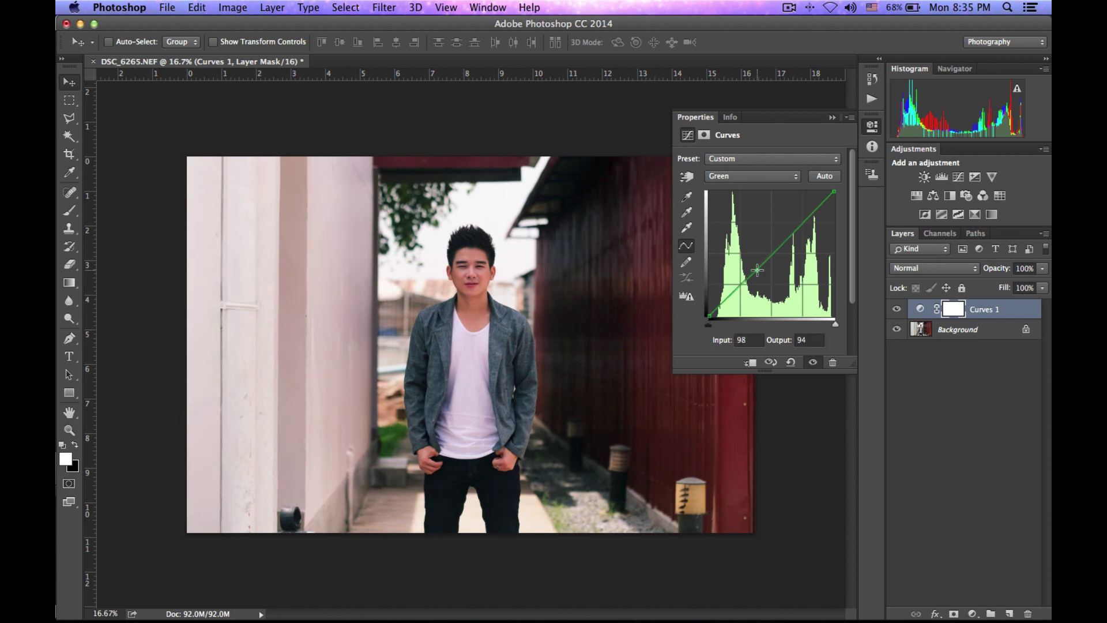
pyautogui.moveTo(758, 270); pyautogui.dragTo(759, 270)
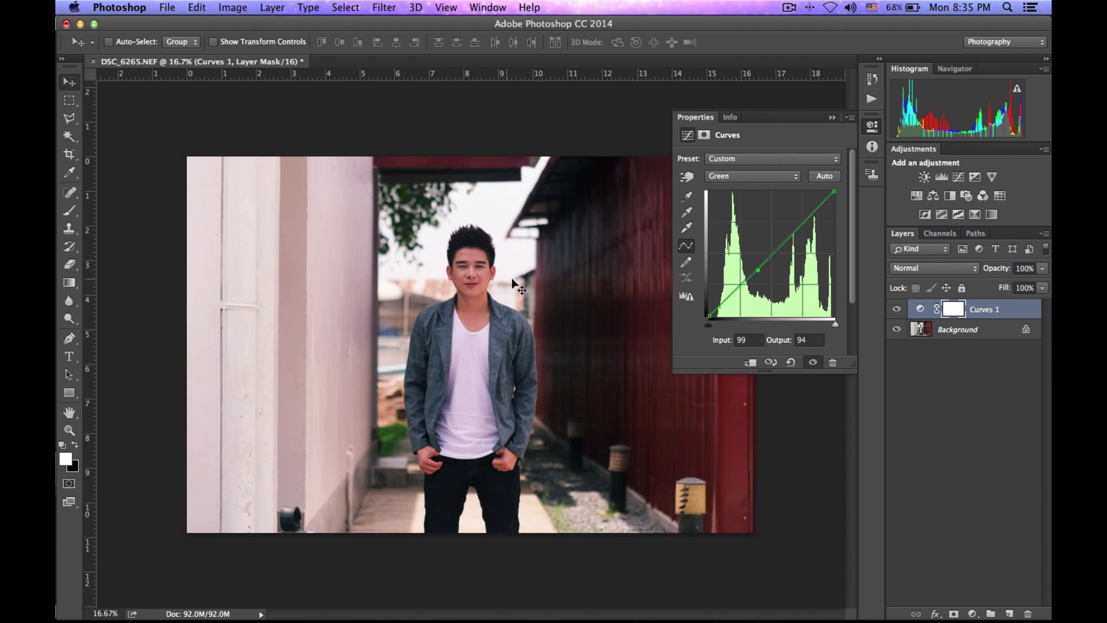
pyautogui.click(799, 227)
pyautogui.moveTo(799, 227); pyautogui.dragTo(796, 225)
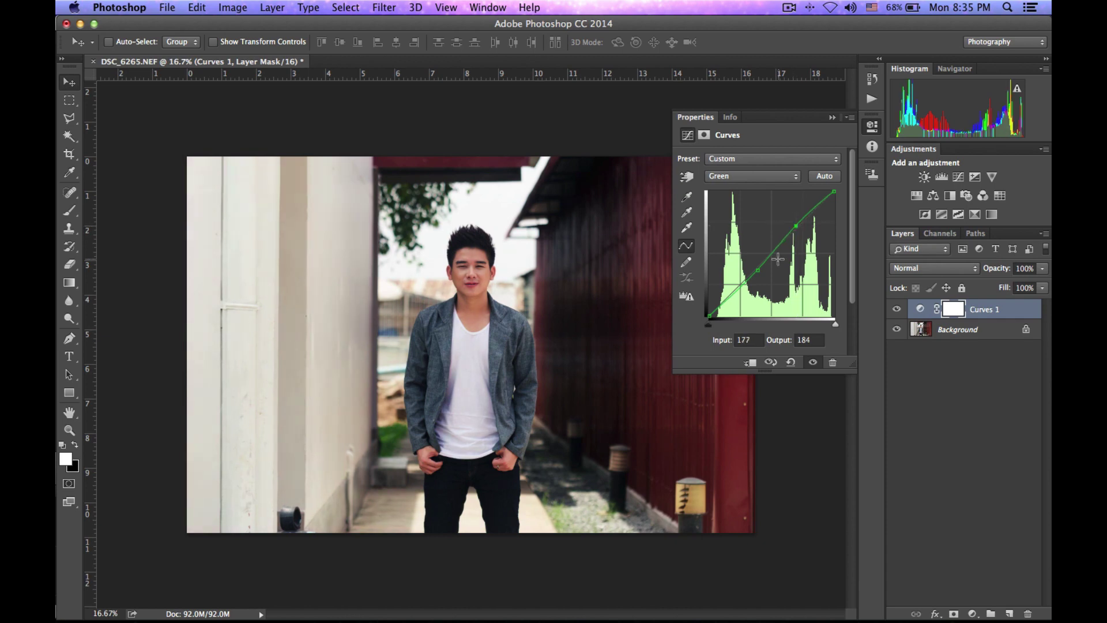
pyautogui.click(759, 269)
pyautogui.moveTo(760, 270); pyautogui.dragTo(741, 289)
pyautogui.click(797, 225)
pyautogui.moveTo(796, 225); pyautogui.dragTo(795, 223)
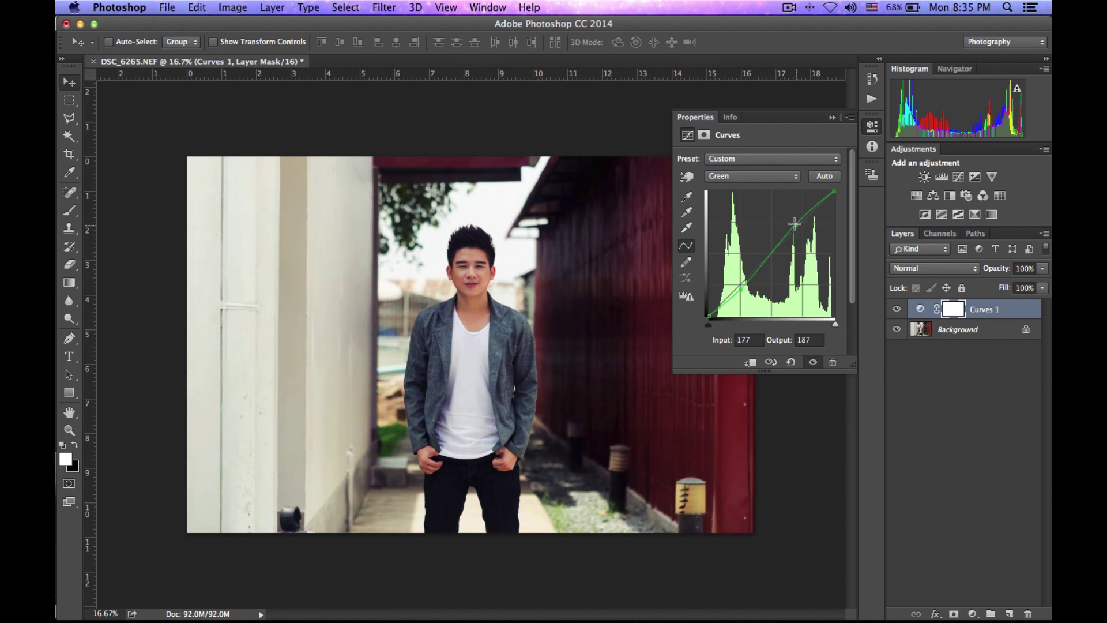
# Add a slightly lowered shadow point and a highlight point to the Blue channel curve.
pyautogui.click(753, 176)
pyautogui.click(736, 191)
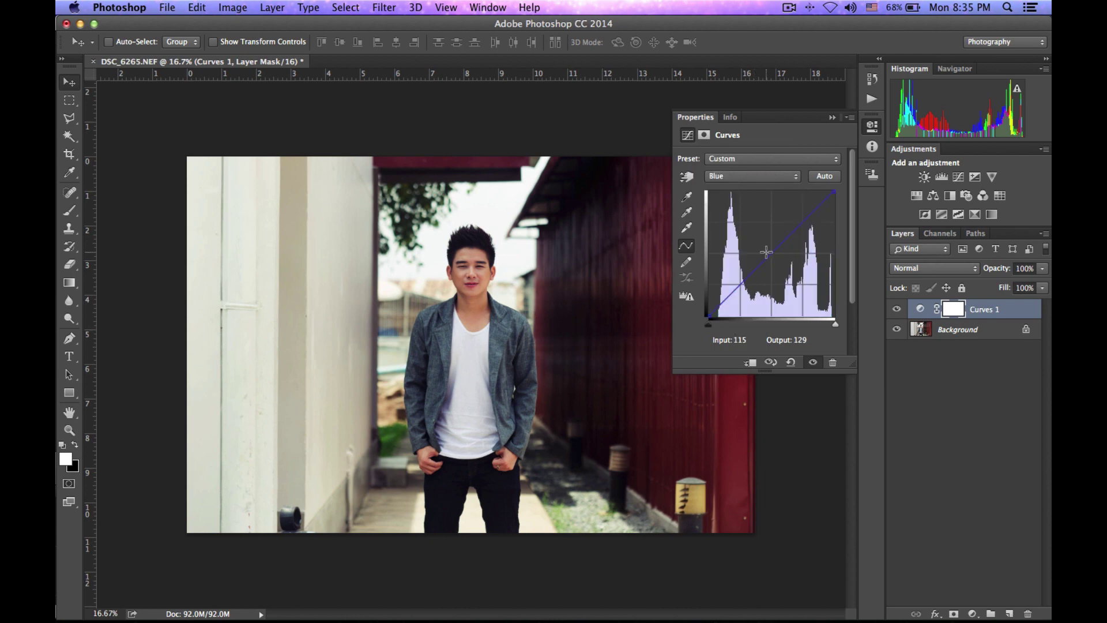
pyautogui.click(762, 263)
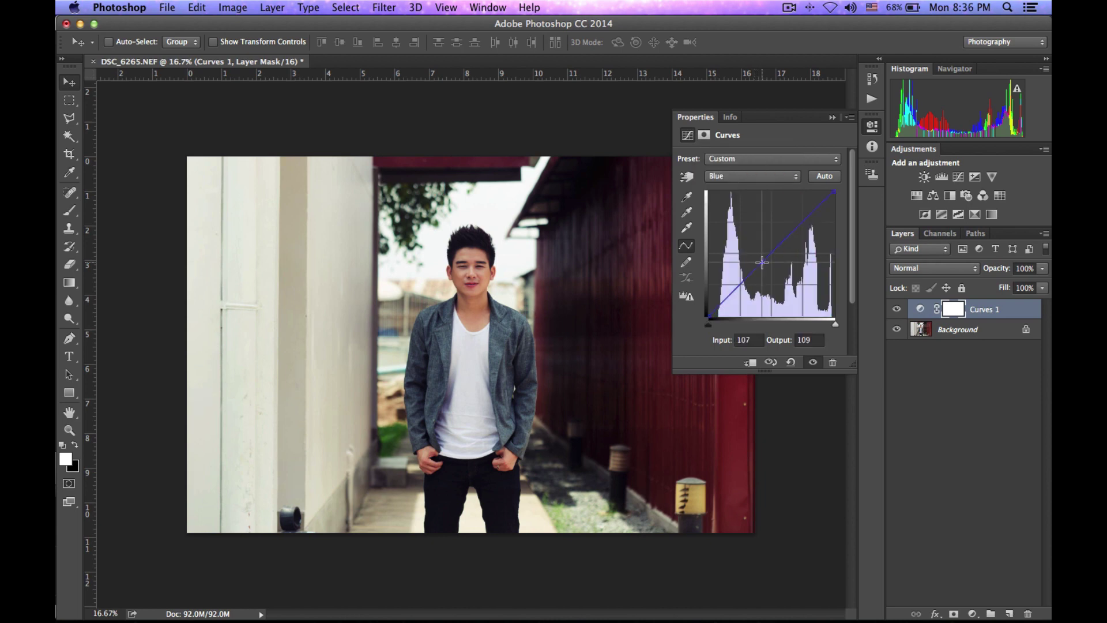
pyautogui.moveTo(762, 263); pyautogui.dragTo(762, 266)
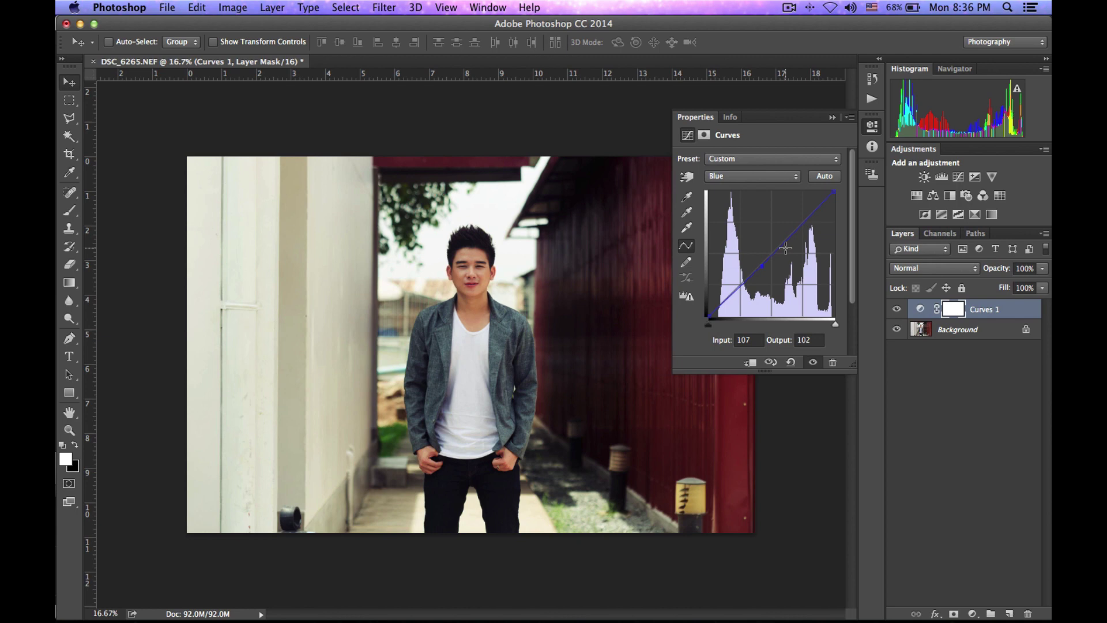
pyautogui.click(802, 222)
pyautogui.moveTo(802, 221); pyautogui.dragTo(801, 221)
# Compare with Curves 1 toggled, refine the Blue points (111 to 101), then return to RGB.
pyautogui.click(897, 309)
pyautogui.click(898, 310)
pyautogui.click(898, 310)
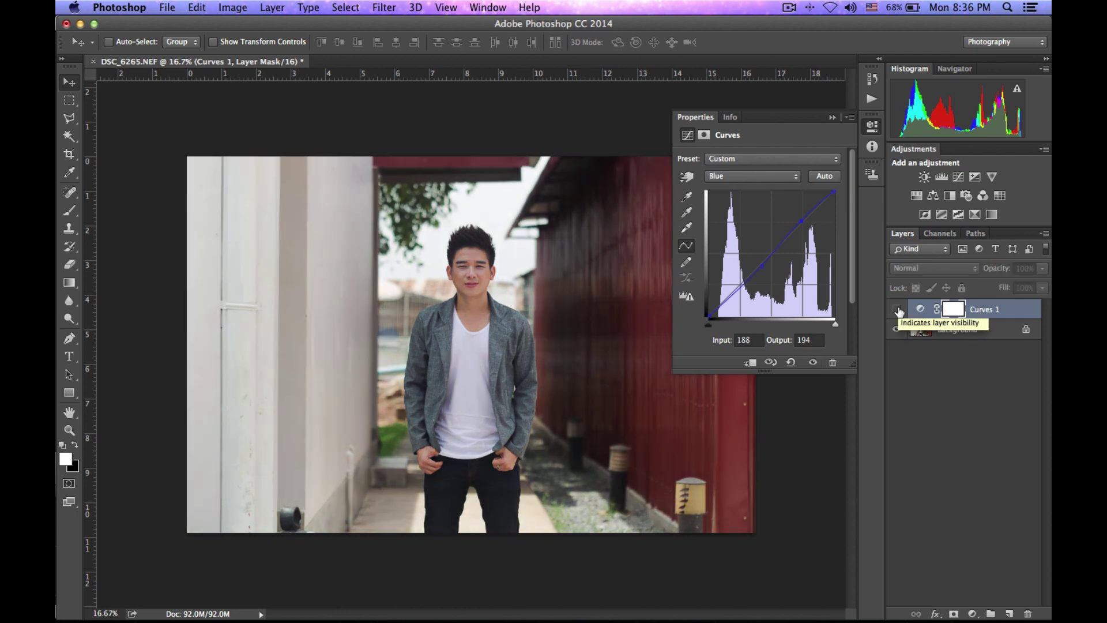
pyautogui.click(898, 309)
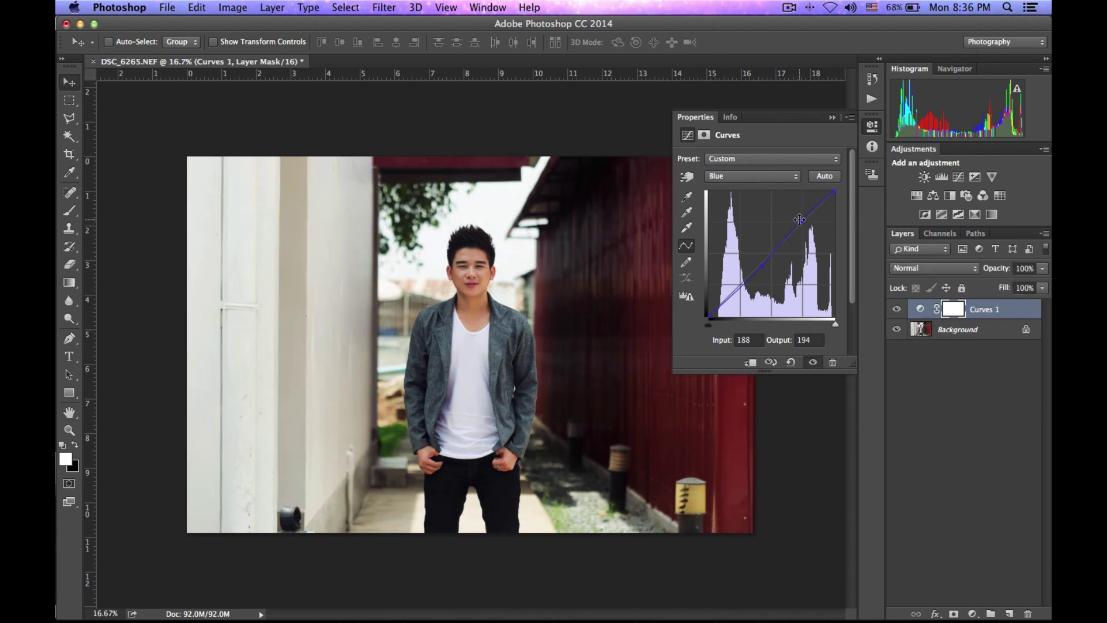
pyautogui.moveTo(799, 220); pyautogui.dragTo(804, 222)
pyautogui.click(760, 264)
pyautogui.moveTo(760, 265); pyautogui.dragTo(763, 267)
pyautogui.click(801, 222)
pyautogui.click(761, 264)
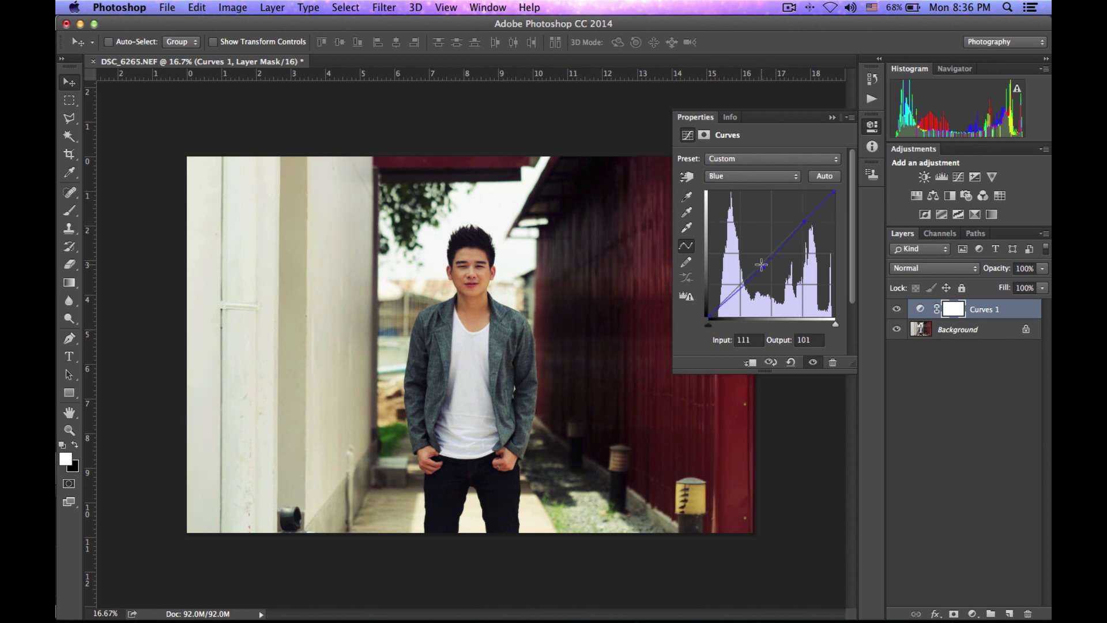
pyautogui.click(735, 179)
pyautogui.click(724, 147)
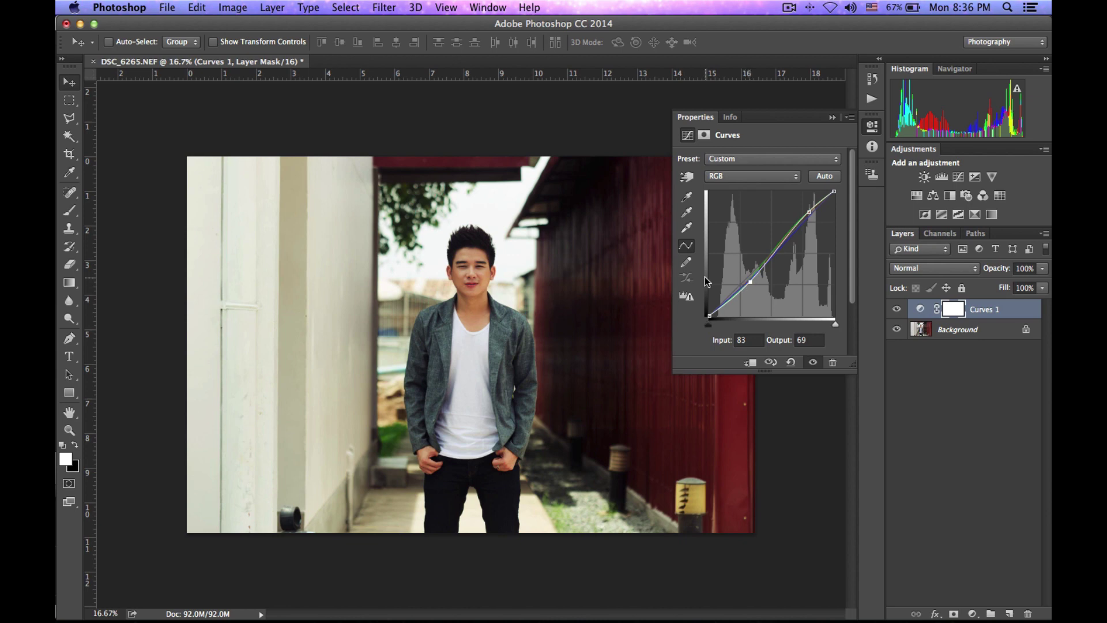
# Shape the RGB curve into a gentle S, darkening shadows and raising the highlight point from 196 to 202.
pyautogui.moveTo(751, 282); pyautogui.dragTo(744, 277)
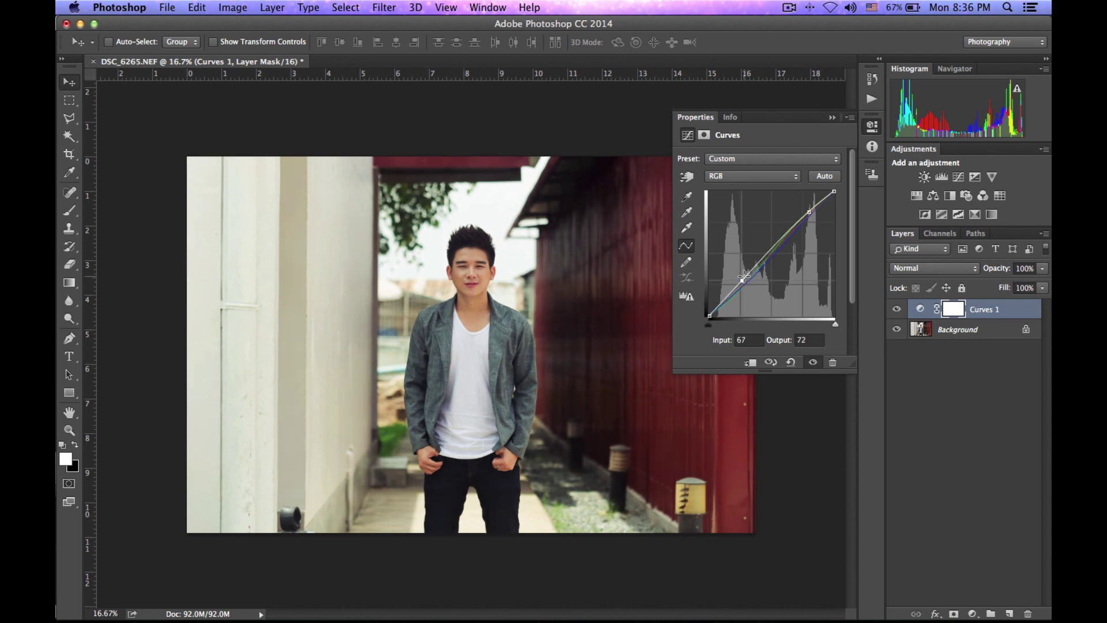
pyautogui.click(813, 213)
pyautogui.moveTo(813, 212); pyautogui.dragTo(815, 212)
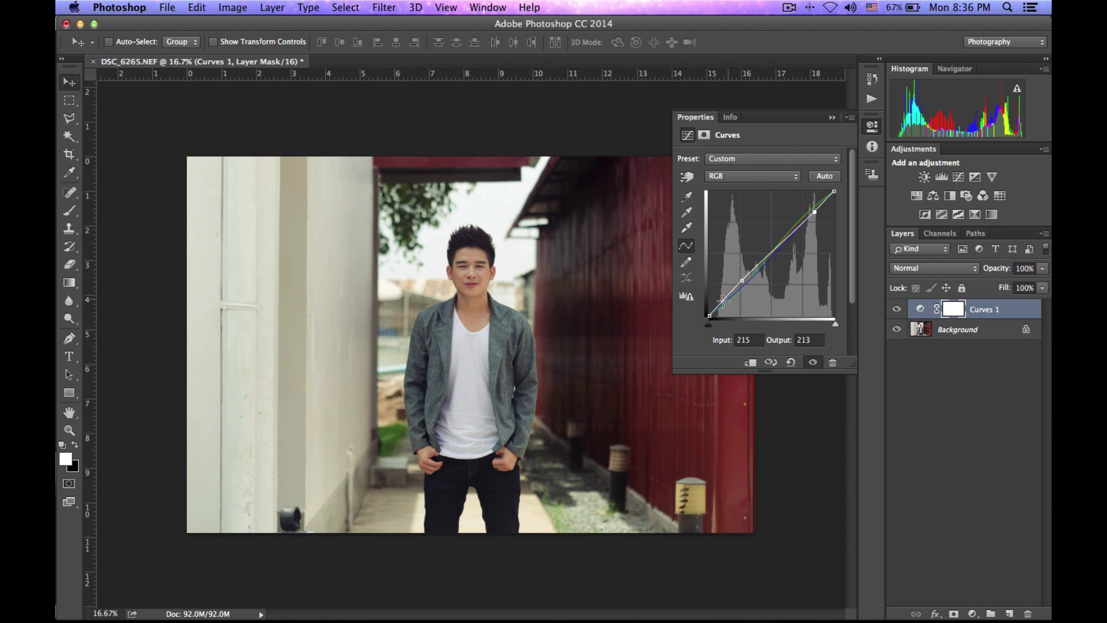
pyautogui.click(744, 281)
pyautogui.moveTo(744, 281)
pyautogui.mouseDown()
pyautogui.moveTo(732, 313)
pyautogui.moveTo(731, 287)
pyautogui.mouseUp()
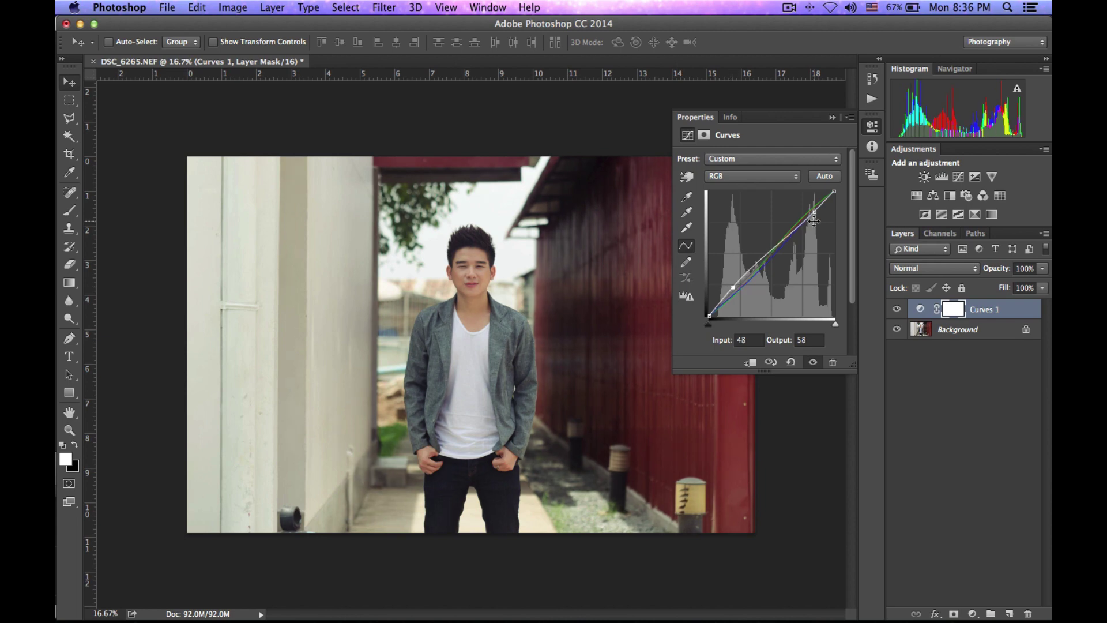
pyautogui.moveTo(814, 221); pyautogui.dragTo(809, 222)
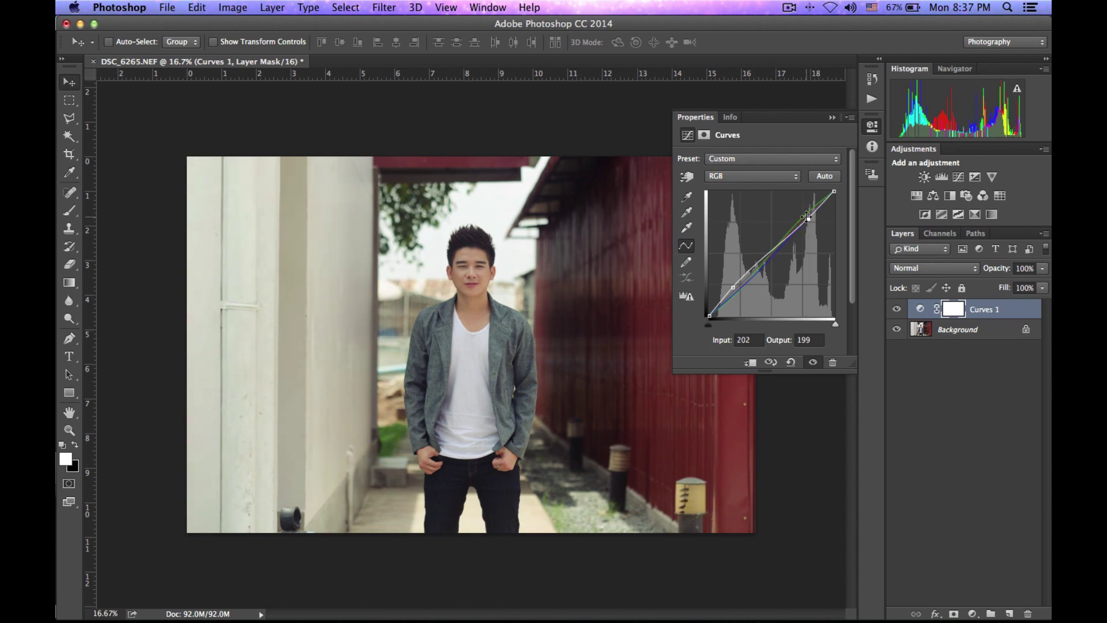
pyautogui.moveTo(807, 217); pyautogui.dragTo(805, 217)
# Toggle Curves 1 to compare, collapse the Properties panel, and zoom in on the photo.
pyautogui.click(897, 310)
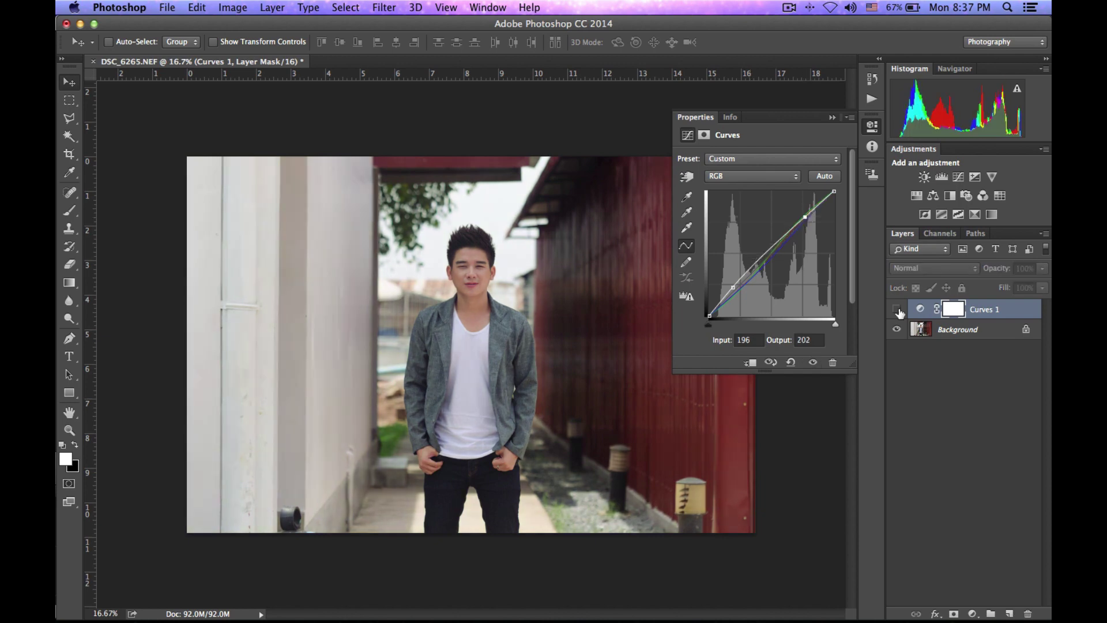
pyautogui.click(897, 309)
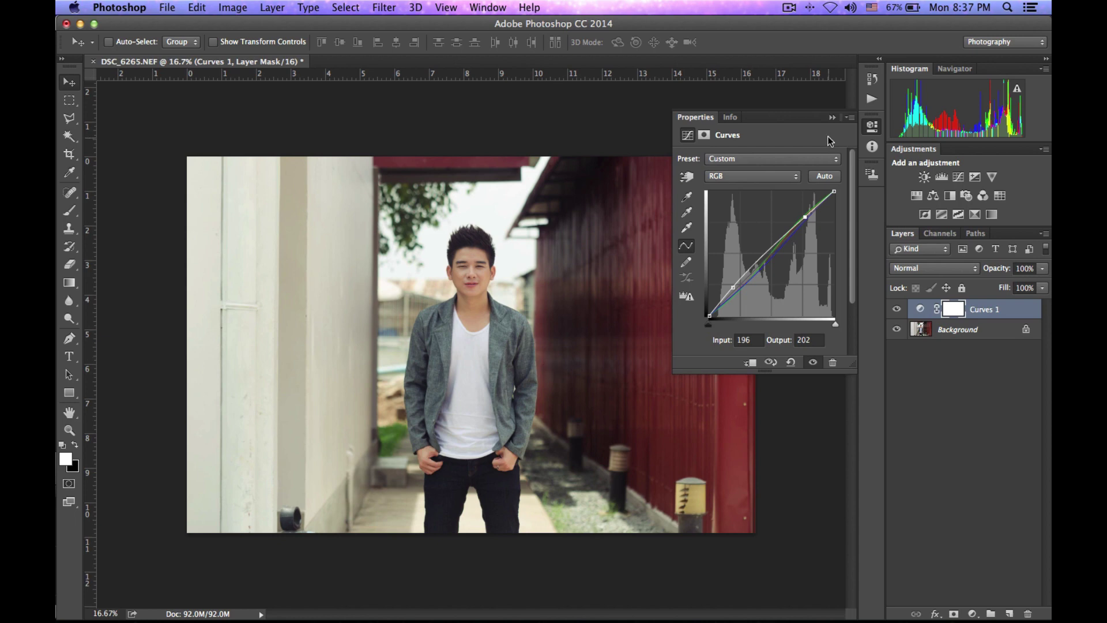
pyautogui.click(832, 117)
pyautogui.press('super+equal')
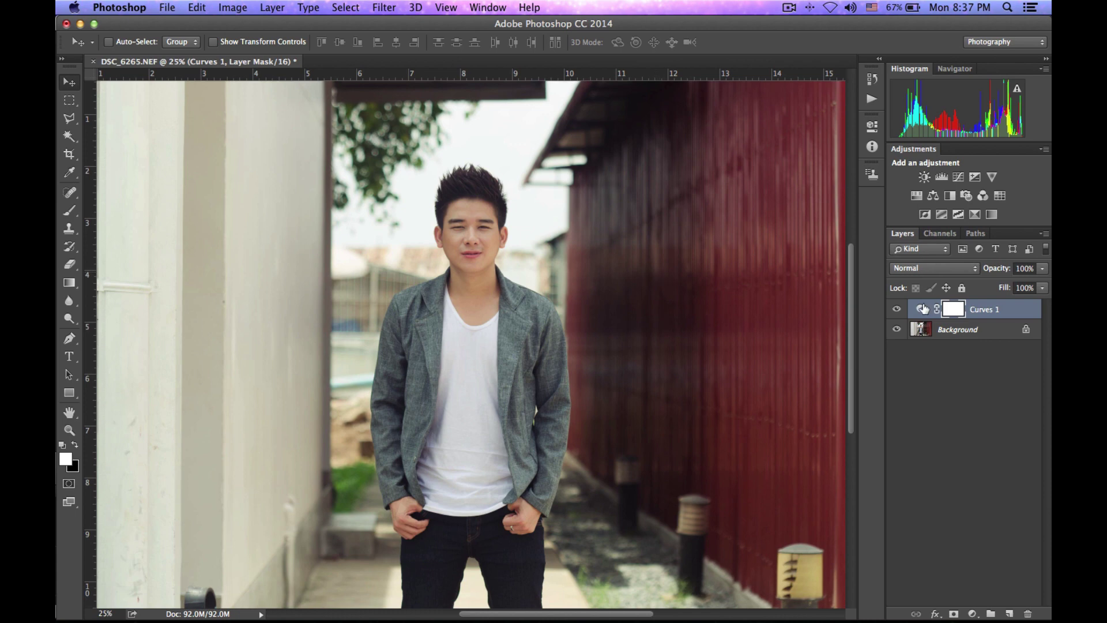
pyautogui.click(898, 310)
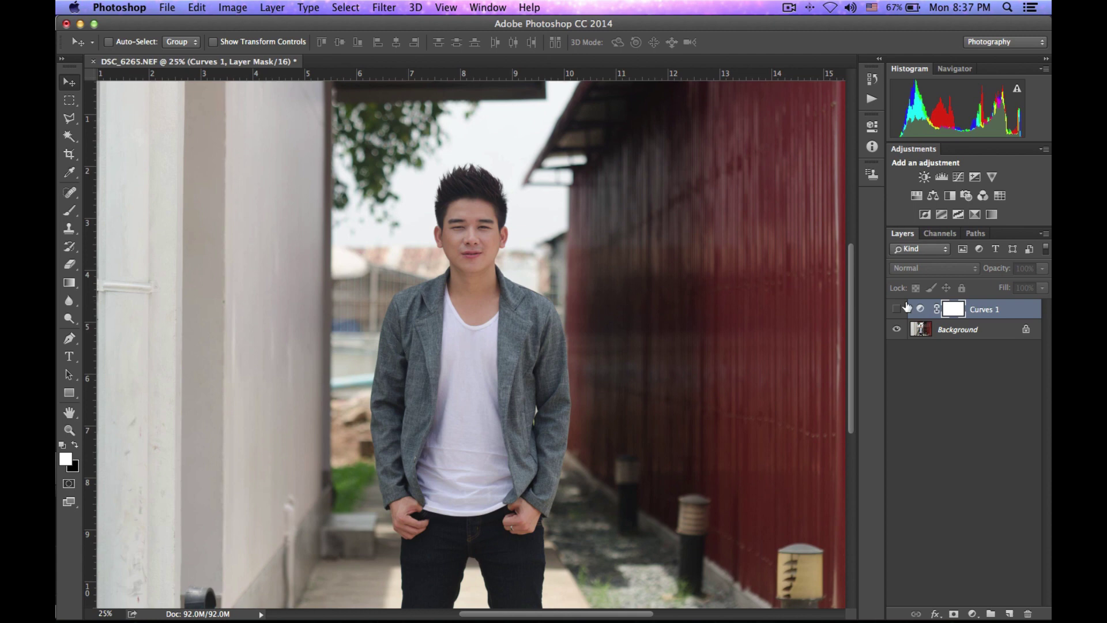
pyautogui.click(896, 309)
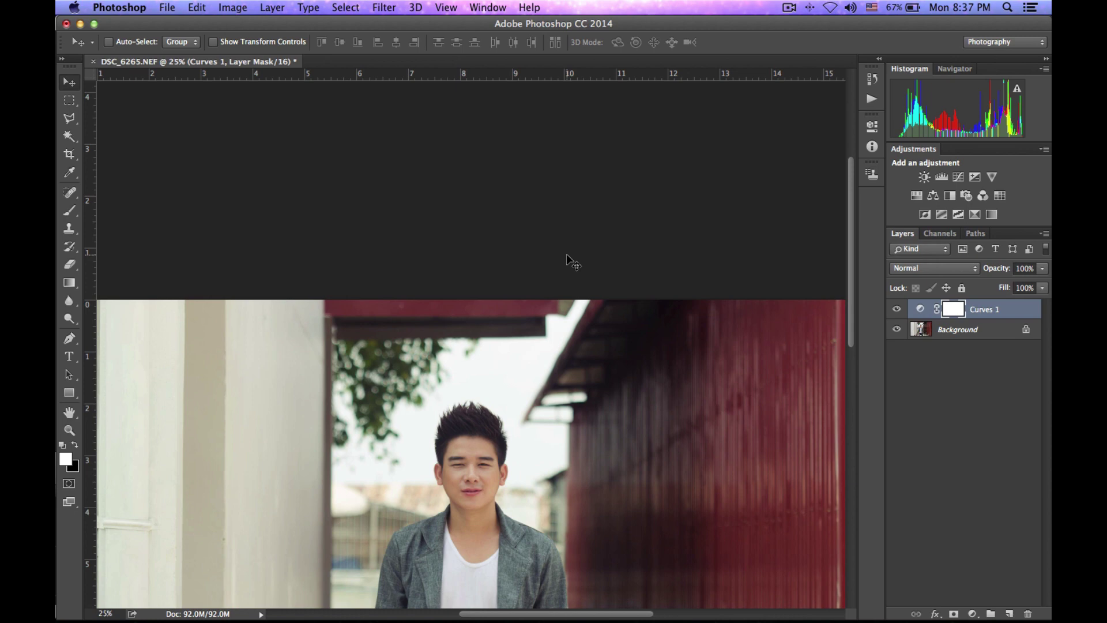
pyautogui.scroll(-10, 567, 255)
pyautogui.scroll(3, 579, 256)
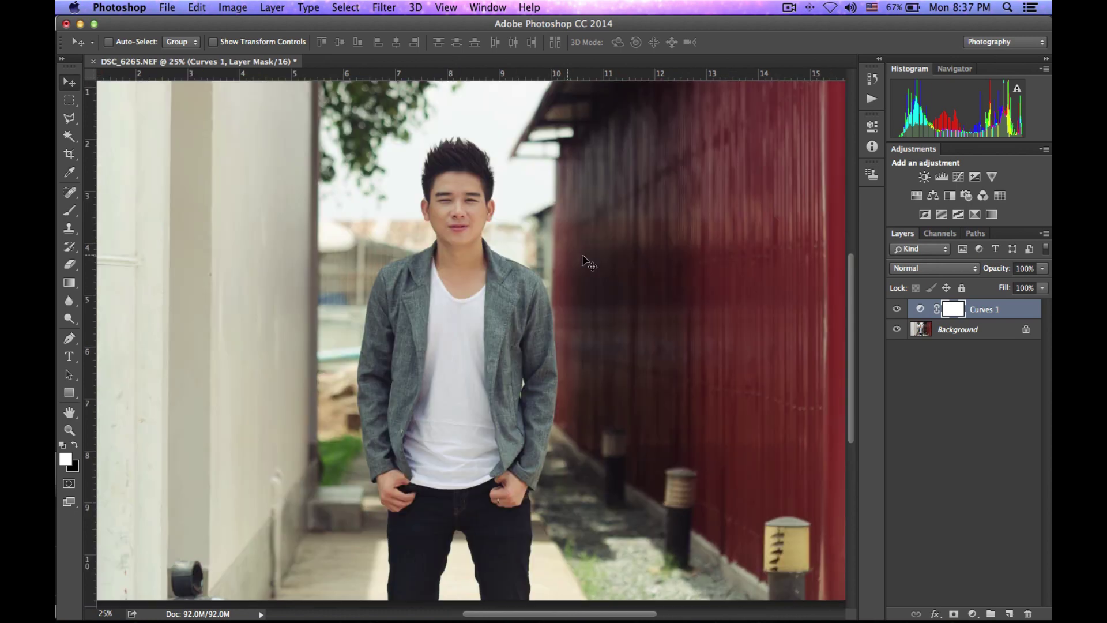
pyautogui.click(896, 309)
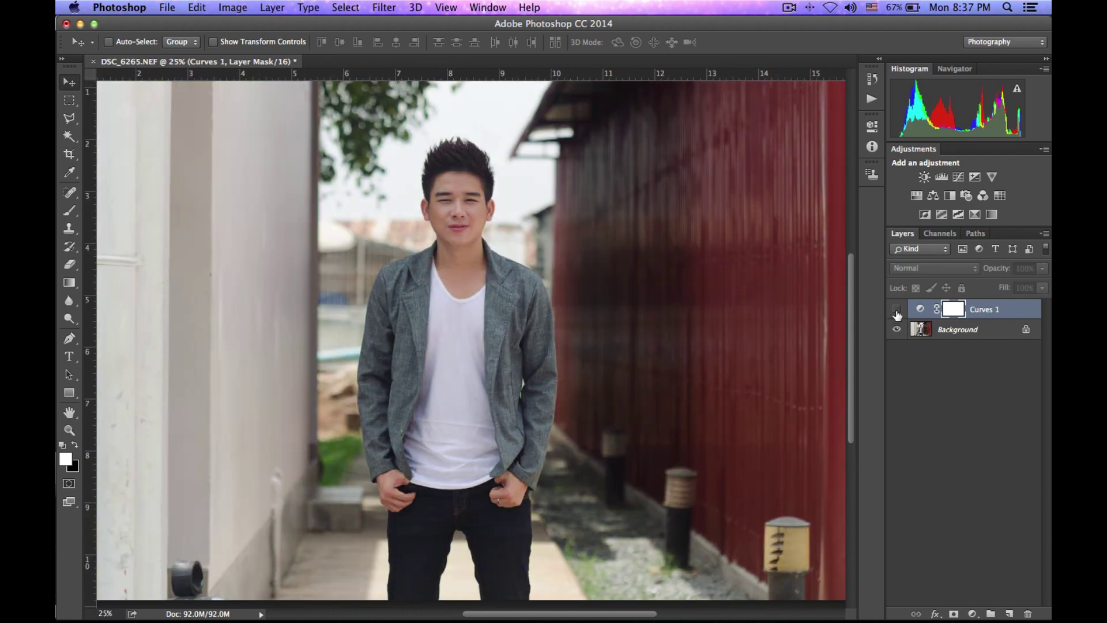
pyautogui.click(896, 309)
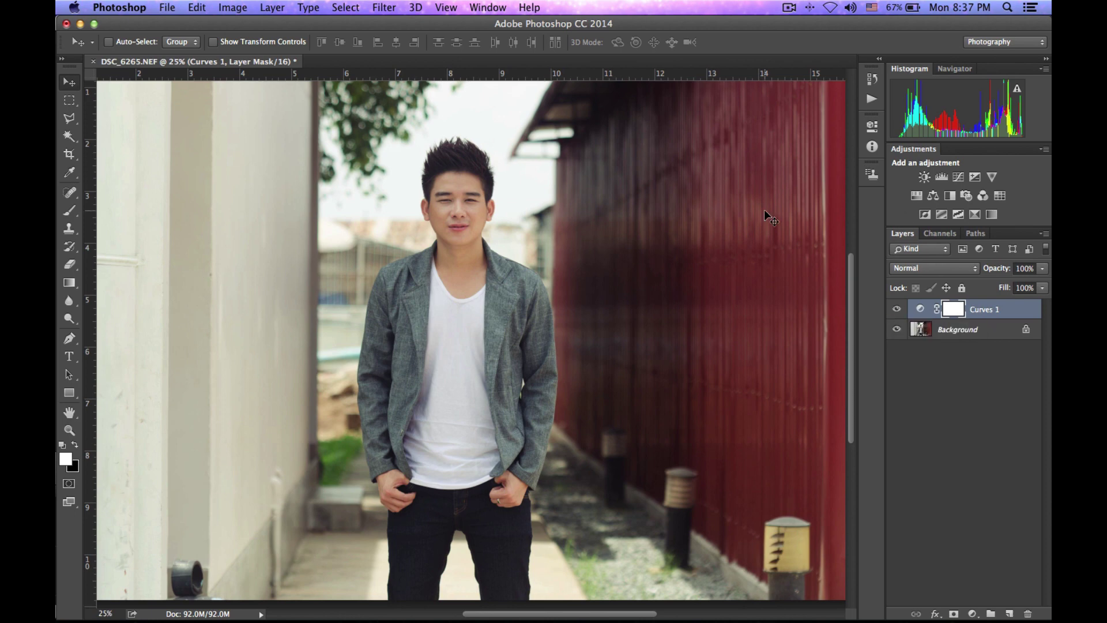
pyautogui.press('super+minus')
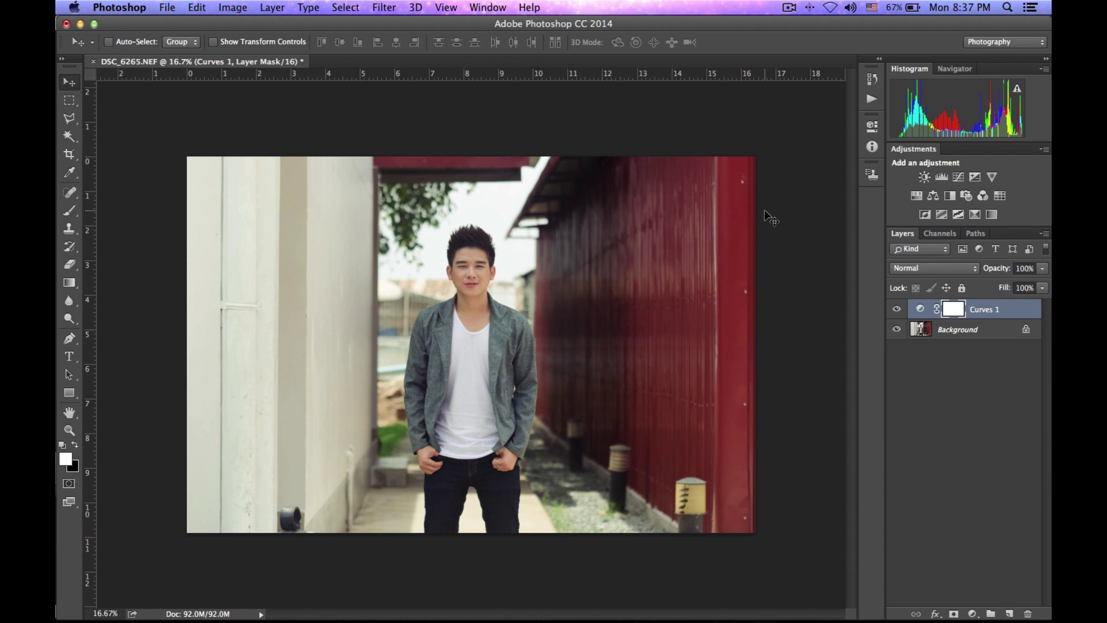
pyautogui.press('super+plus')
pyautogui.press('super+minus')
# Select the Background layer and add a default Exposure adjustment layer just above it.
pyautogui.click(968, 329)
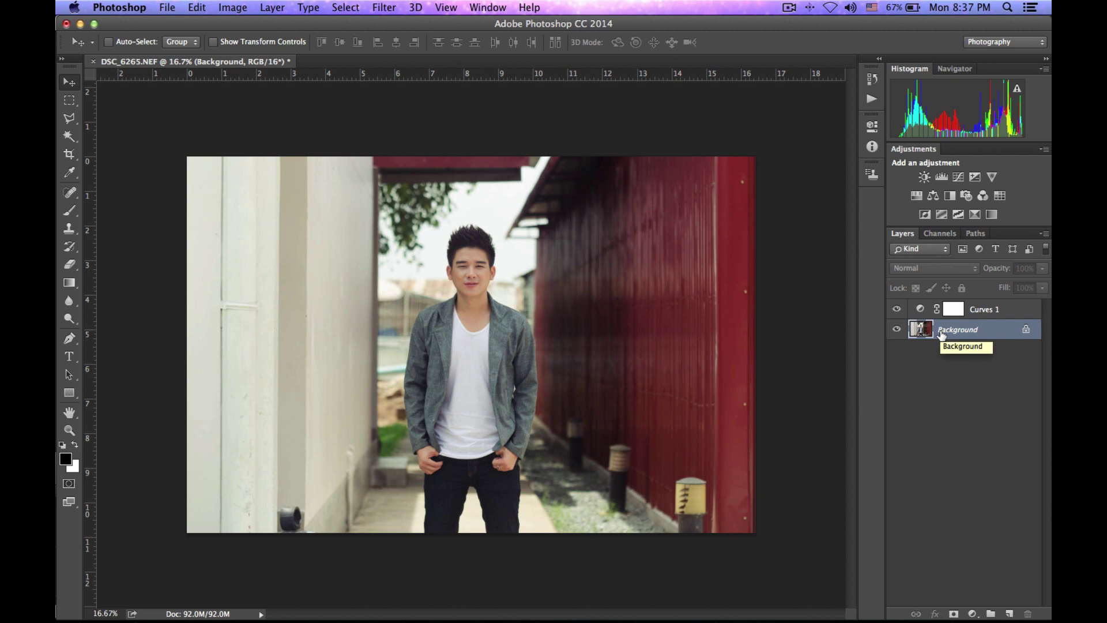
pyautogui.click(936, 383)
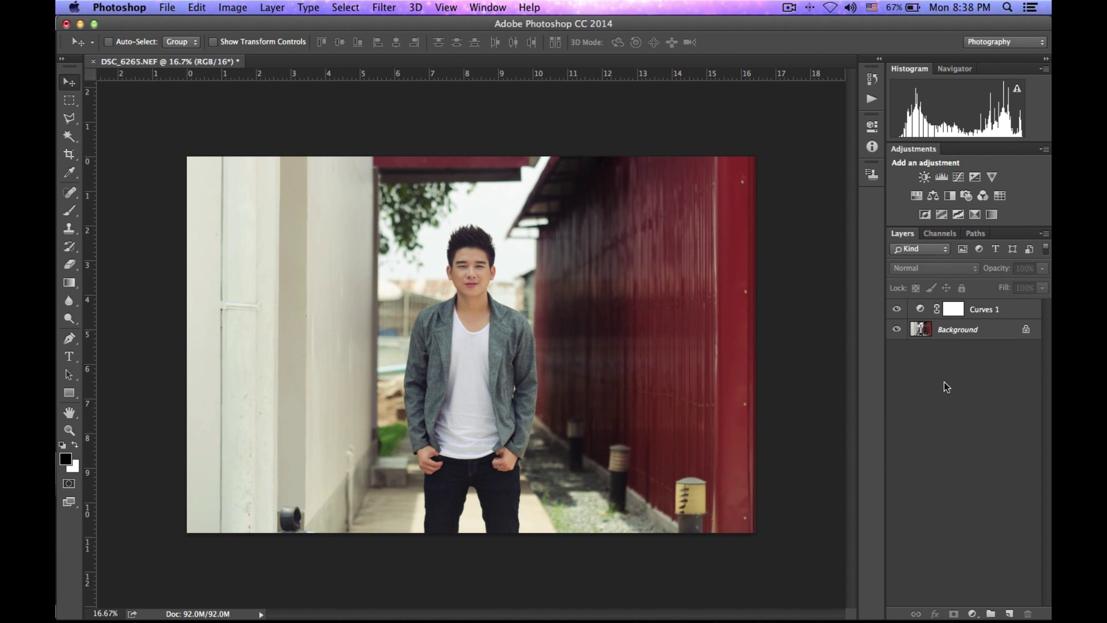
pyautogui.hotkey('alt', ',')
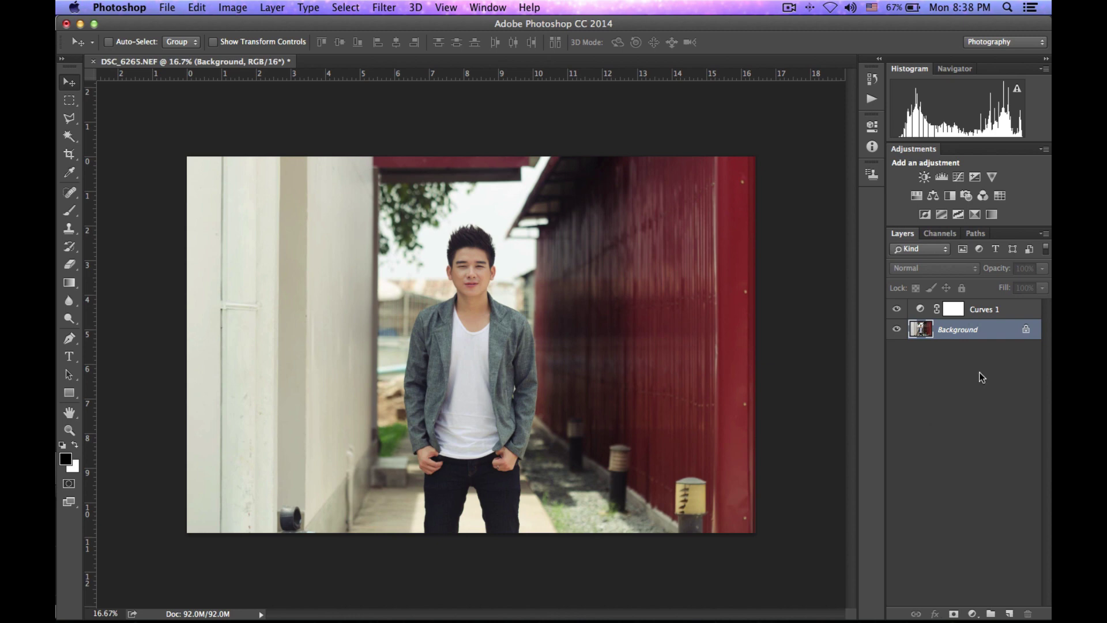
pyautogui.click(975, 177)
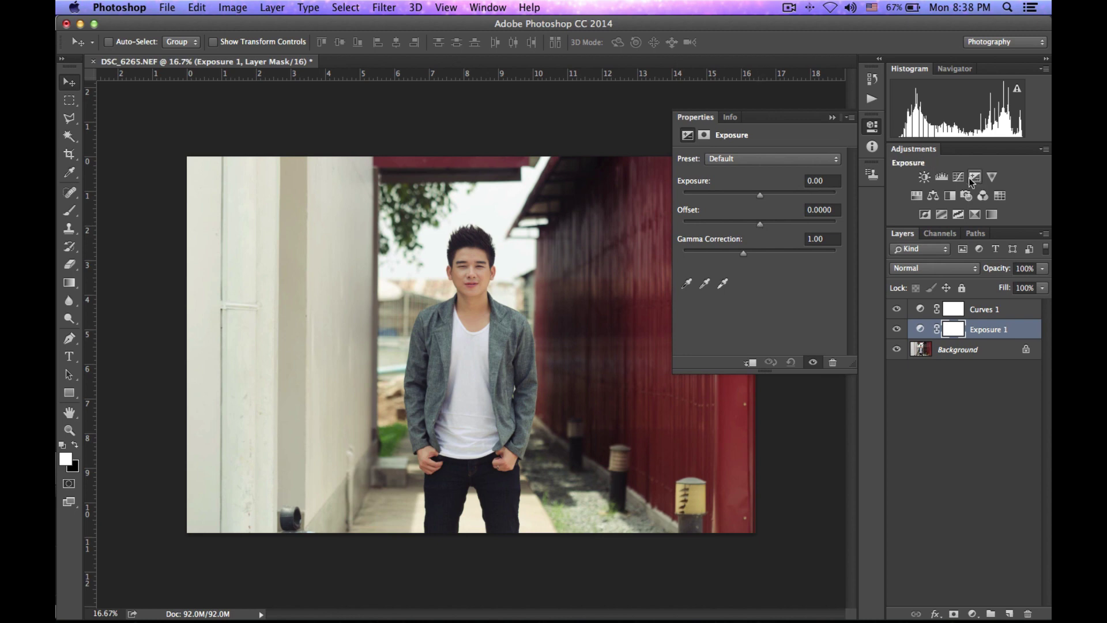
pyautogui.click(223, 8)
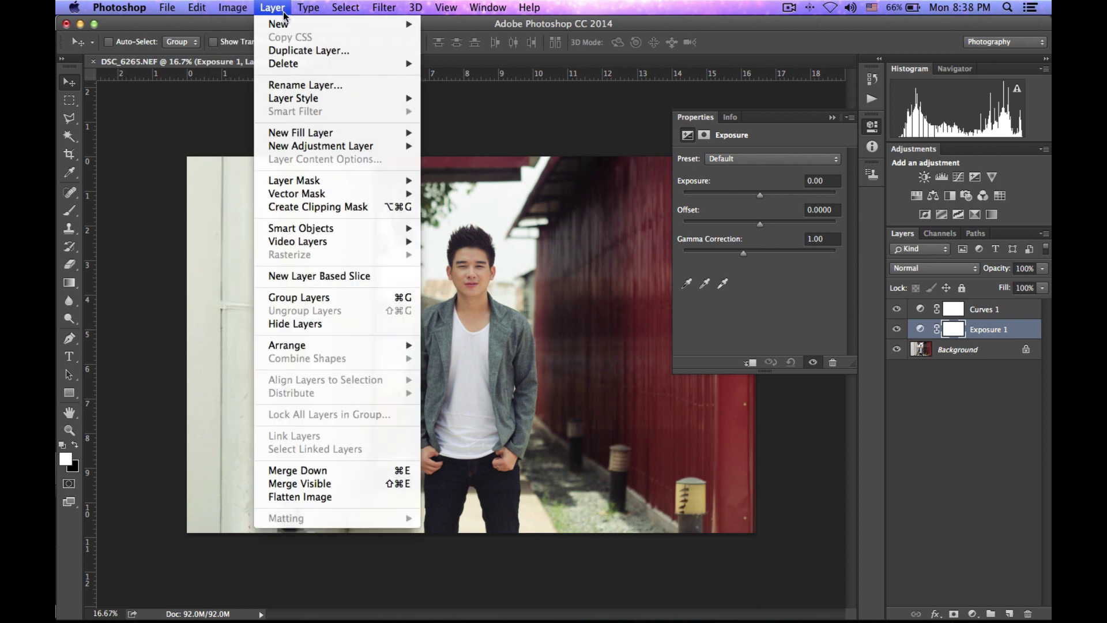
pyautogui.moveTo(256, 47)
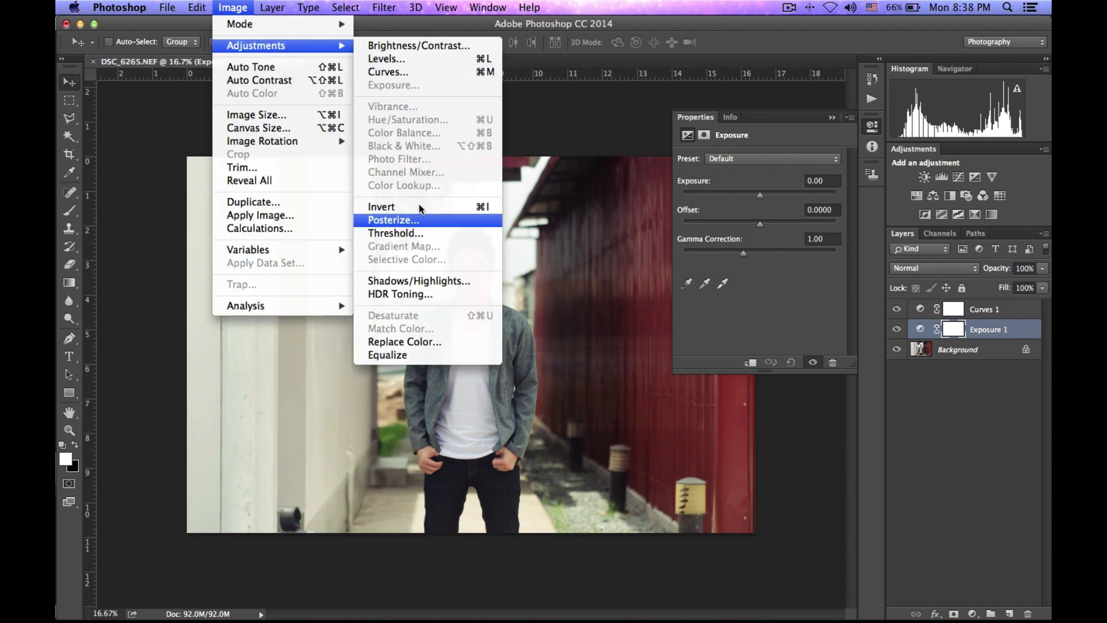
pyautogui.click(961, 359)
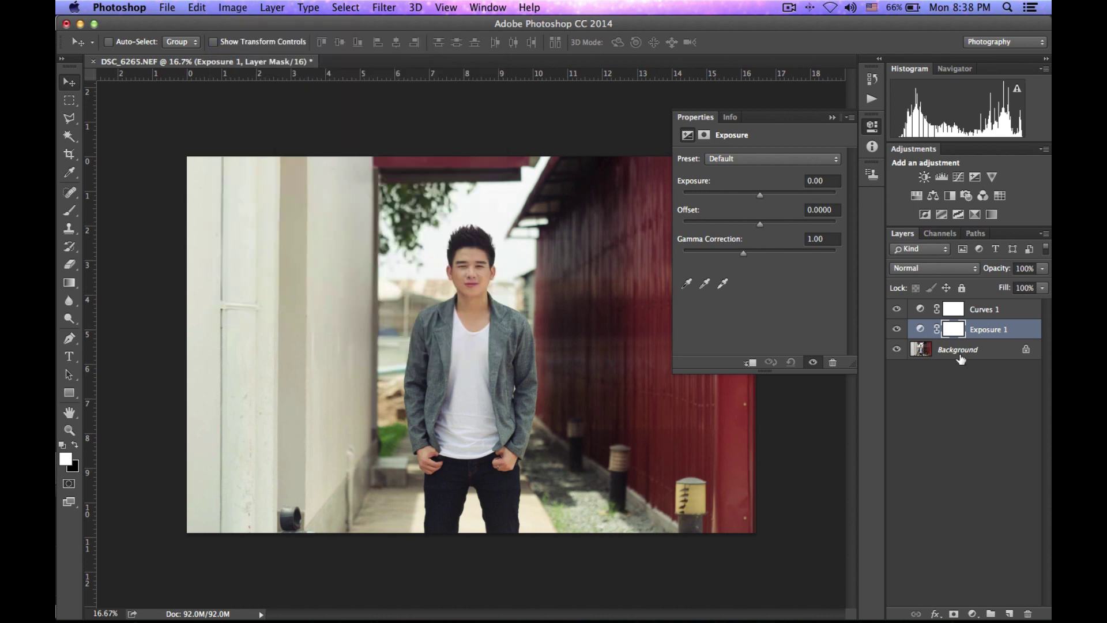
pyautogui.click(961, 357)
pyautogui.click(226, 8)
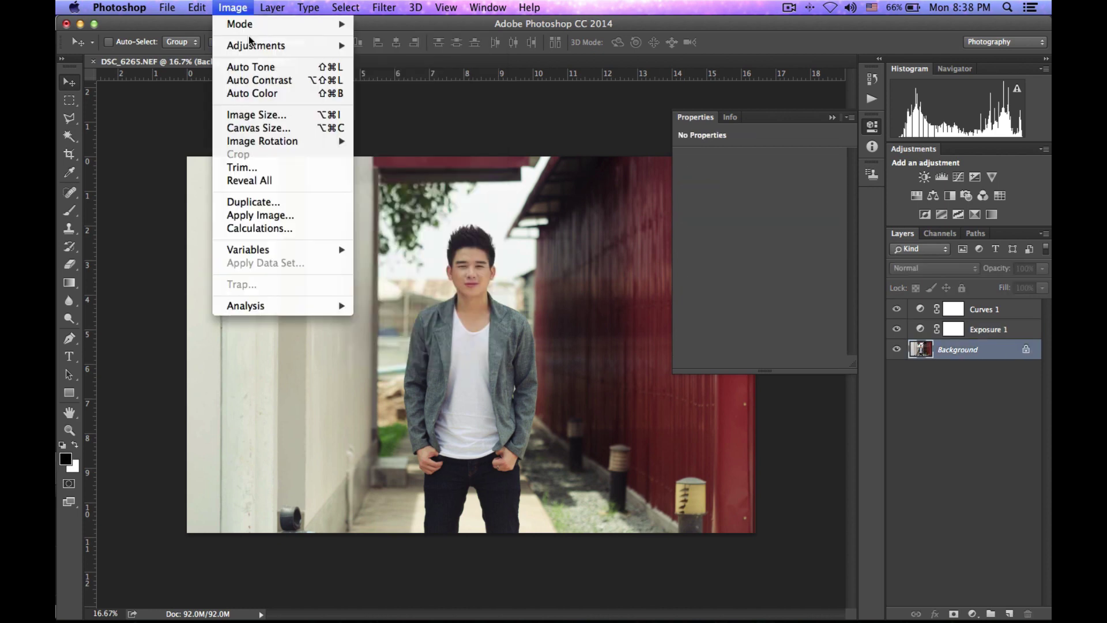
pyautogui.moveTo(256, 45)
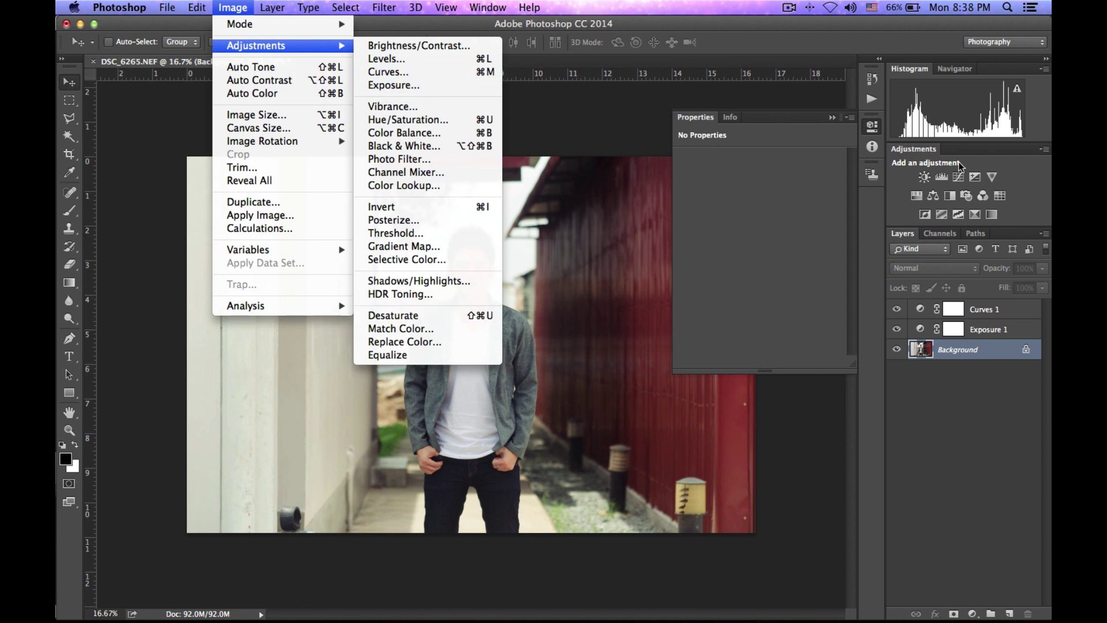
pyautogui.click(979, 182)
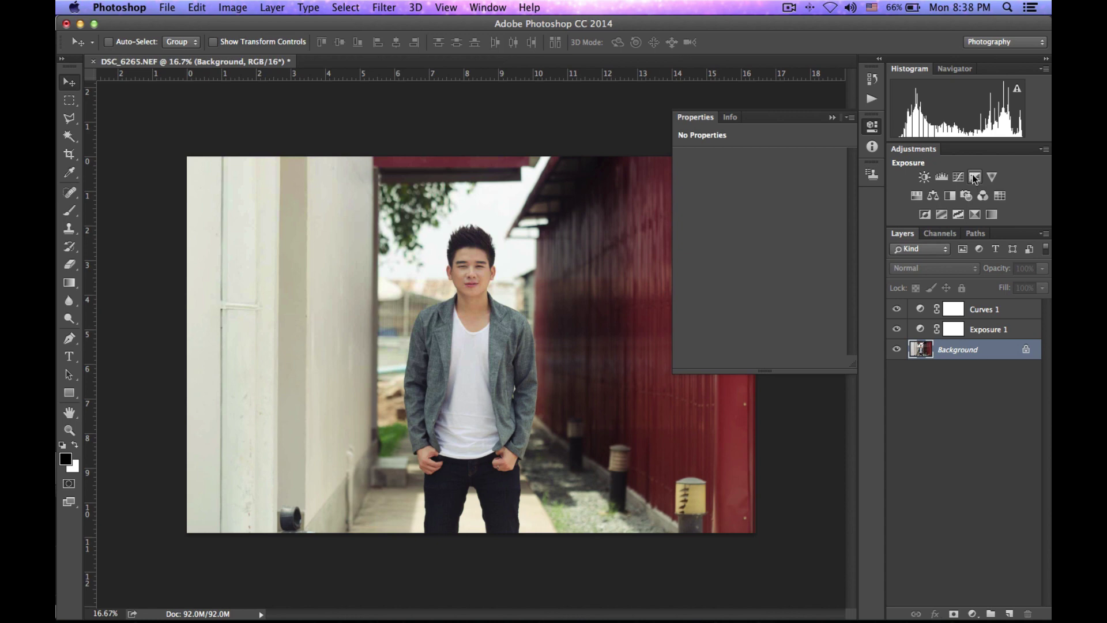
pyautogui.click(989, 43)
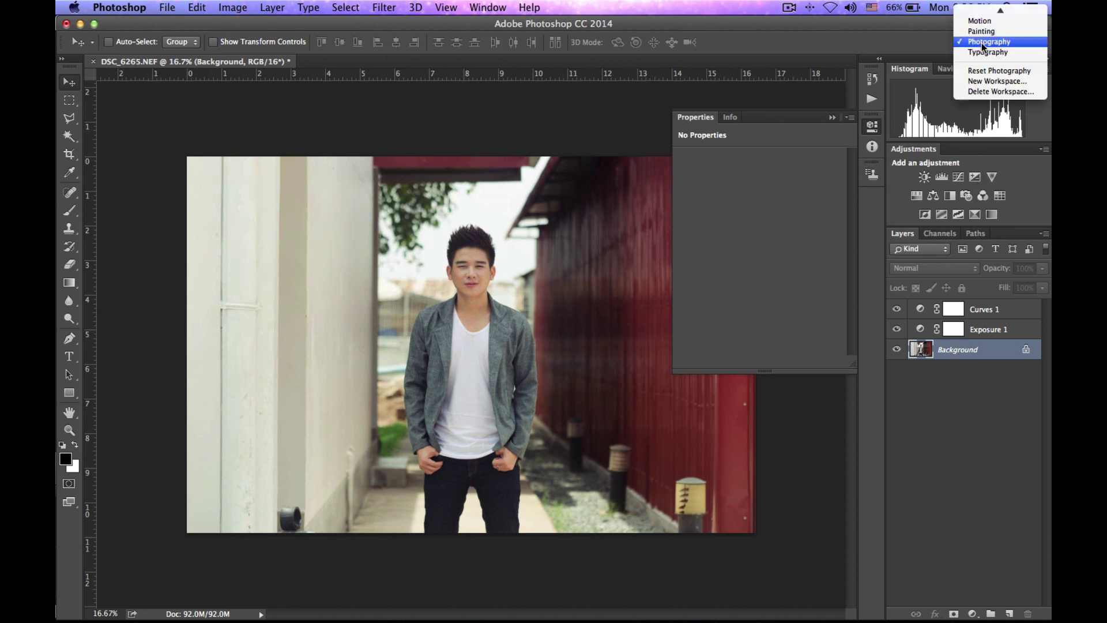
pyautogui.click(982, 42)
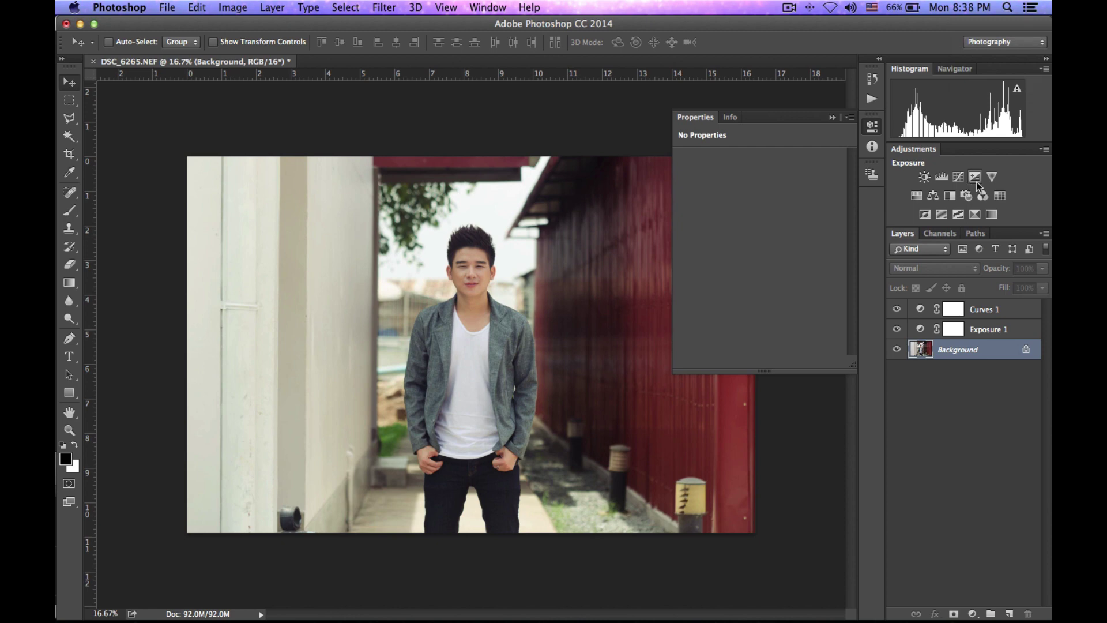
pyautogui.click(980, 331)
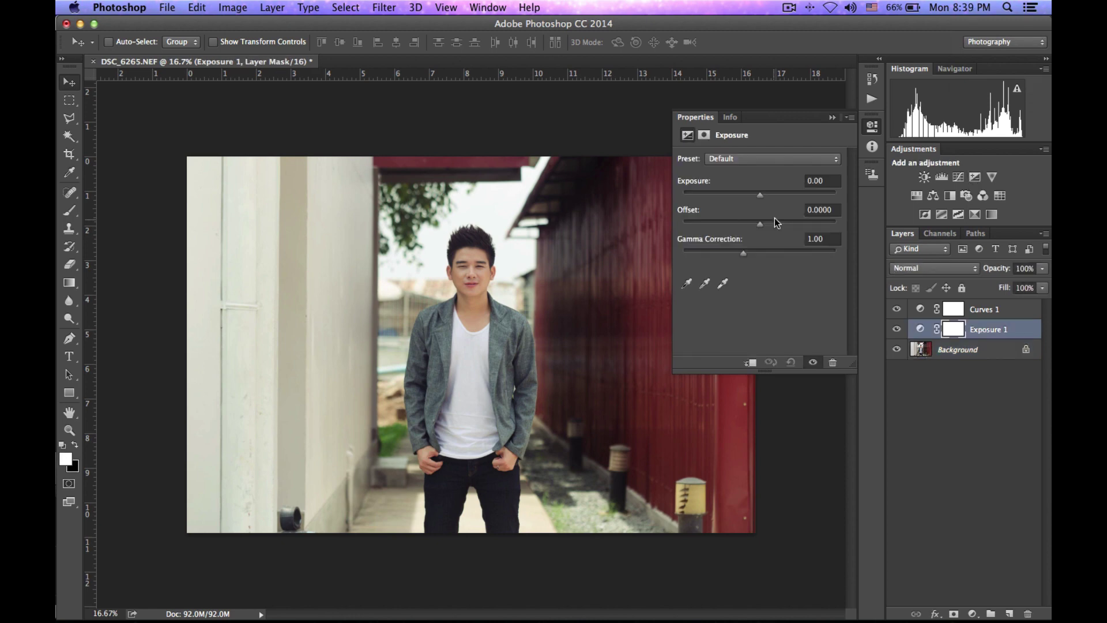
# Set the Exposure Offset to 0.02 and toggle Exposure 1 to compare before and after.
pyautogui.click(823, 210)
pyautogui.write('0.02')
pyautogui.press('Return')
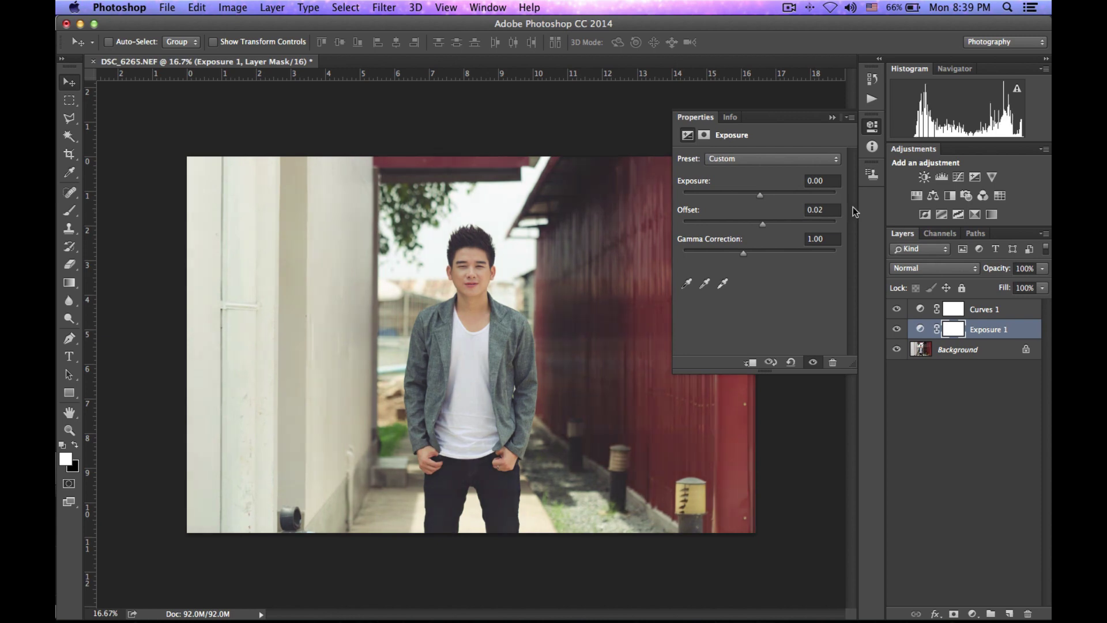
pyautogui.click(898, 330)
pyautogui.click(897, 330)
pyautogui.click(898, 330)
pyautogui.click(898, 330)
pyautogui.click(897, 330)
pyautogui.click(898, 330)
# Compare the photo with Curves 1 and Exposure 1 switched off and back on, keeping the Exposure 1 name.
pyautogui.click(831, 118)
pyautogui.click(896, 308)
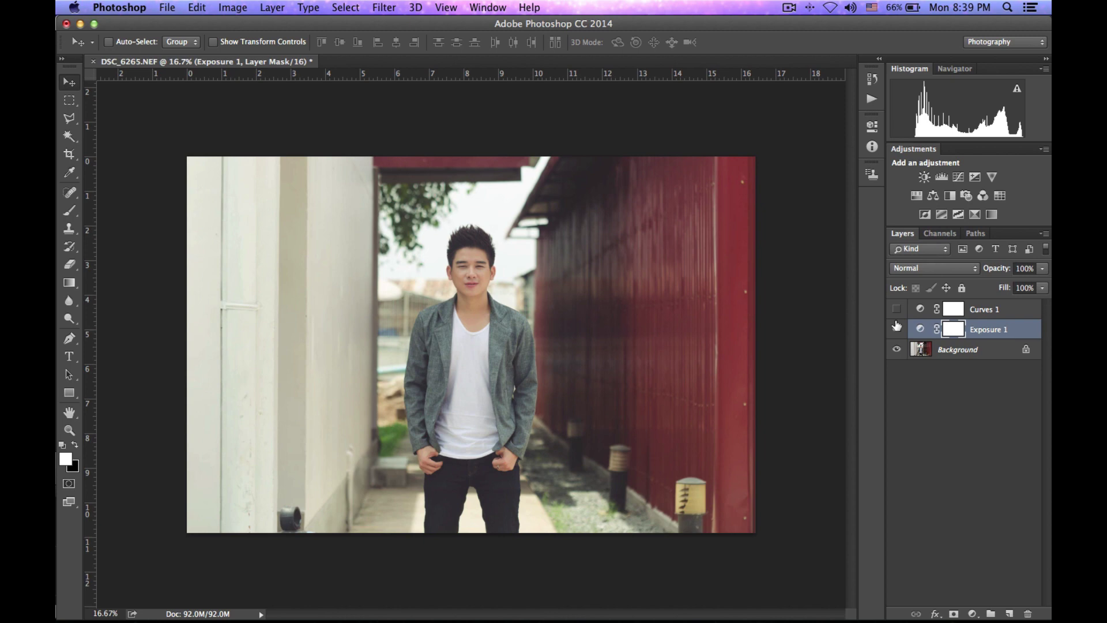
pyautogui.click(897, 328)
pyautogui.click(897, 329)
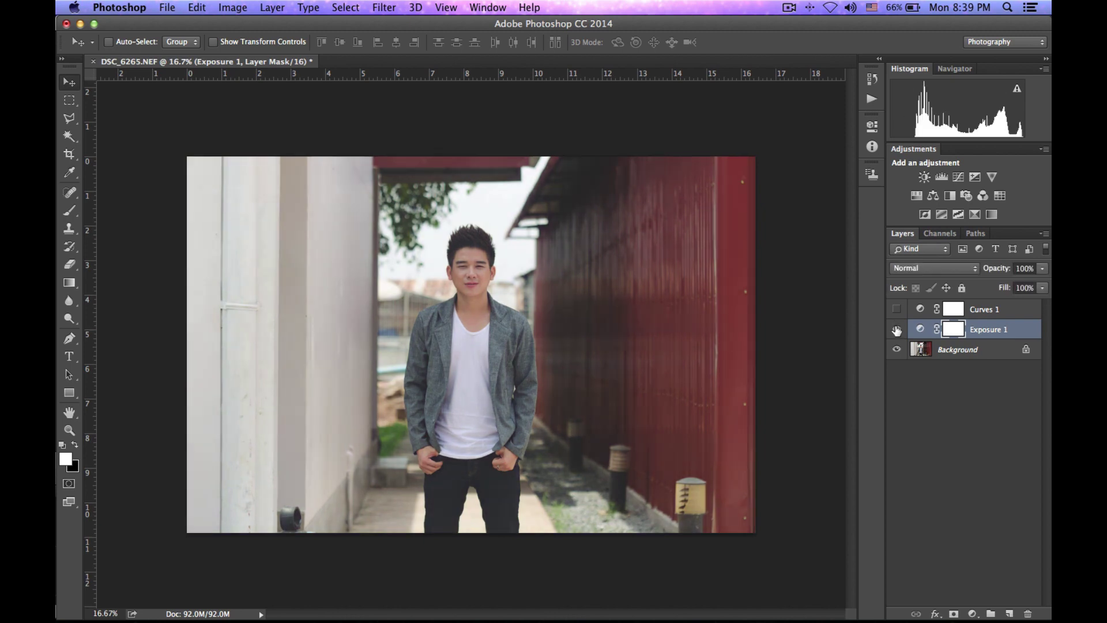
pyautogui.click(897, 310)
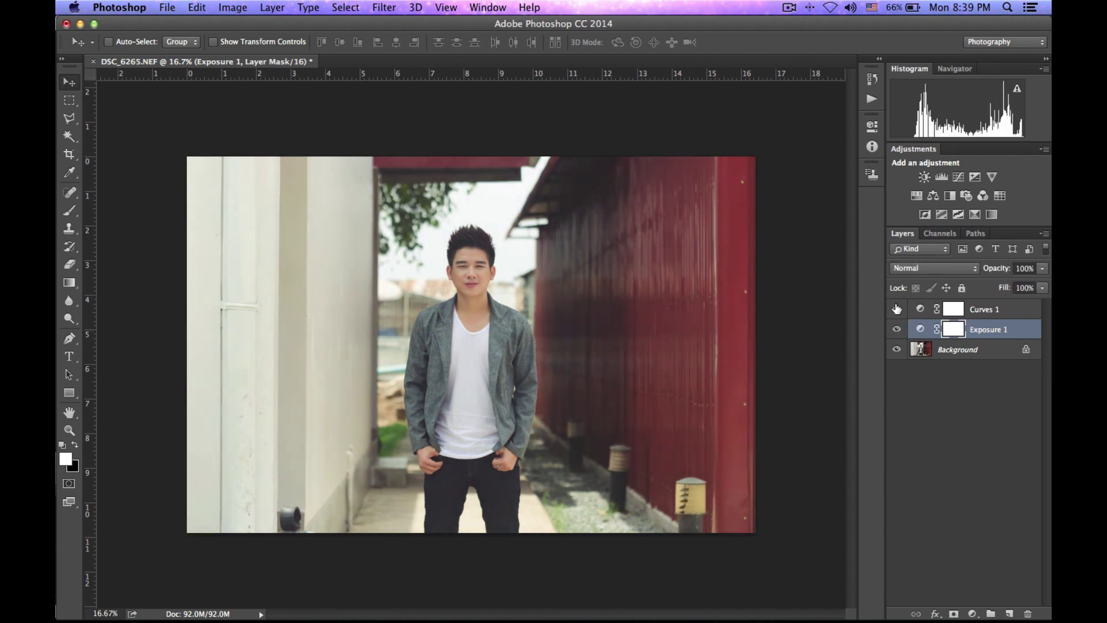
pyautogui.doubleClick(996, 326)
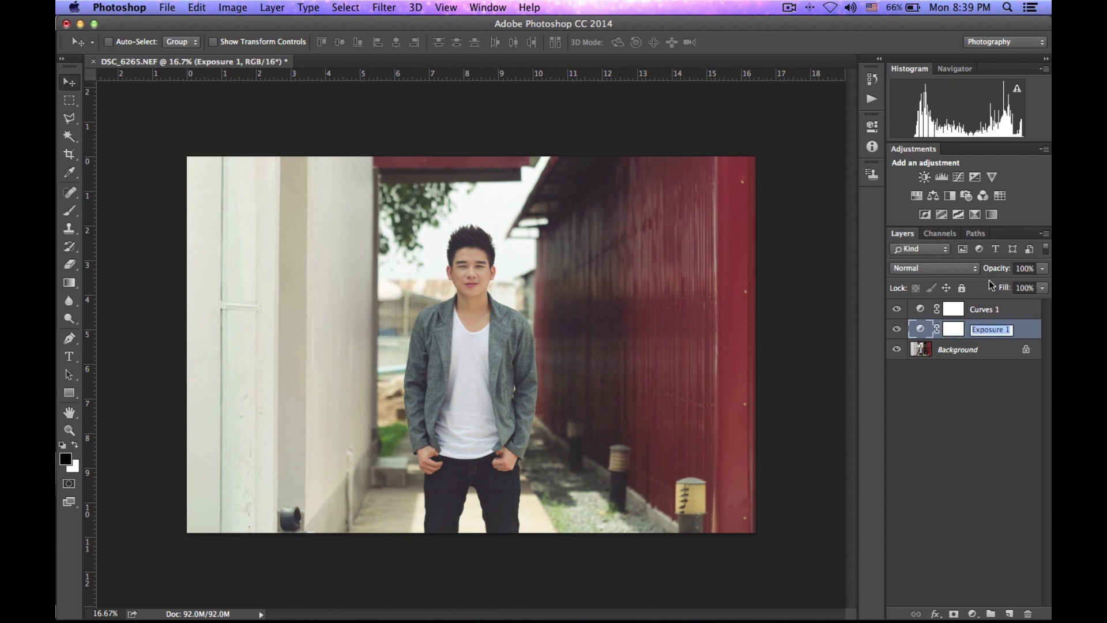
pyautogui.press('Return')
# Lower Exposure 1's opacity to 82% and slightly reduce Curves 1's opacity, comparing the results.
pyautogui.moveTo(993, 270); pyautogui.dragTo(965, 271)
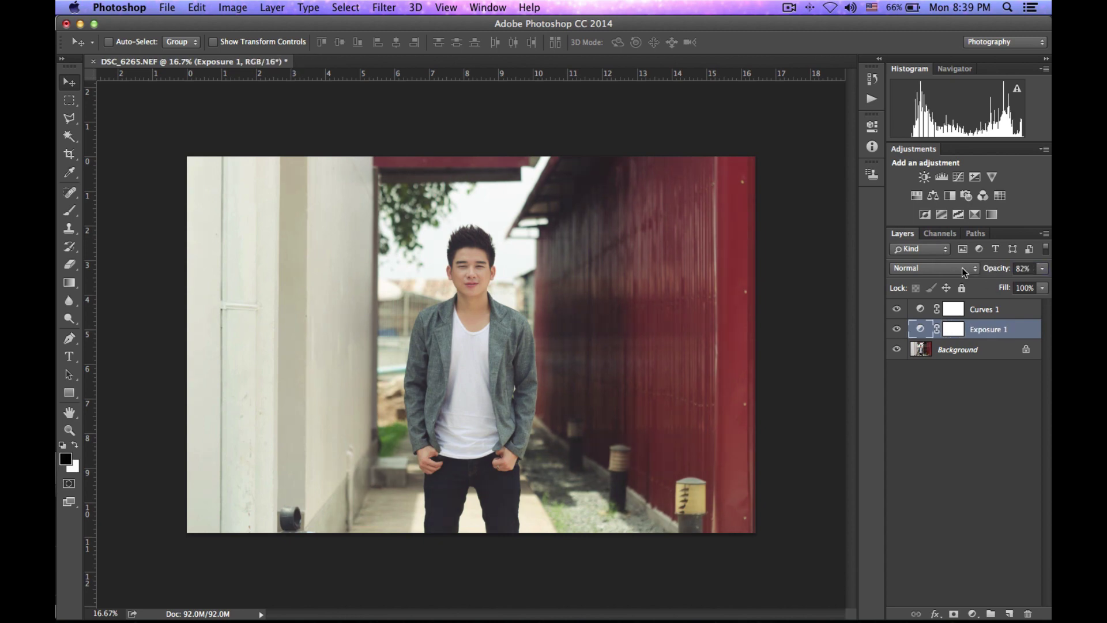
pyautogui.click(898, 330)
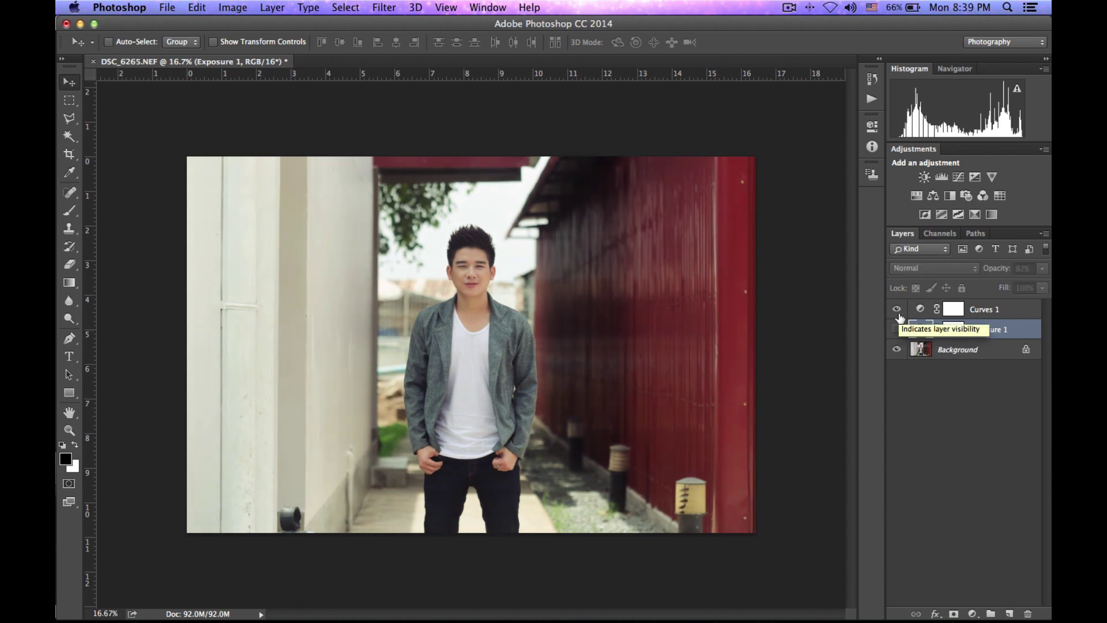
pyautogui.click(897, 329)
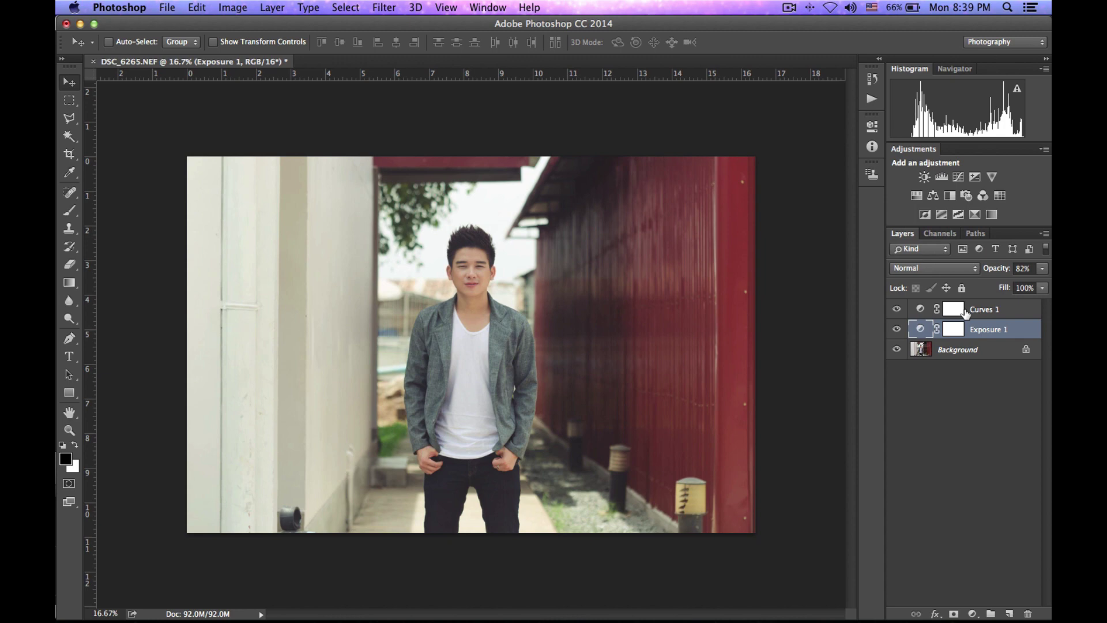
pyautogui.click(967, 312)
pyautogui.click(897, 329)
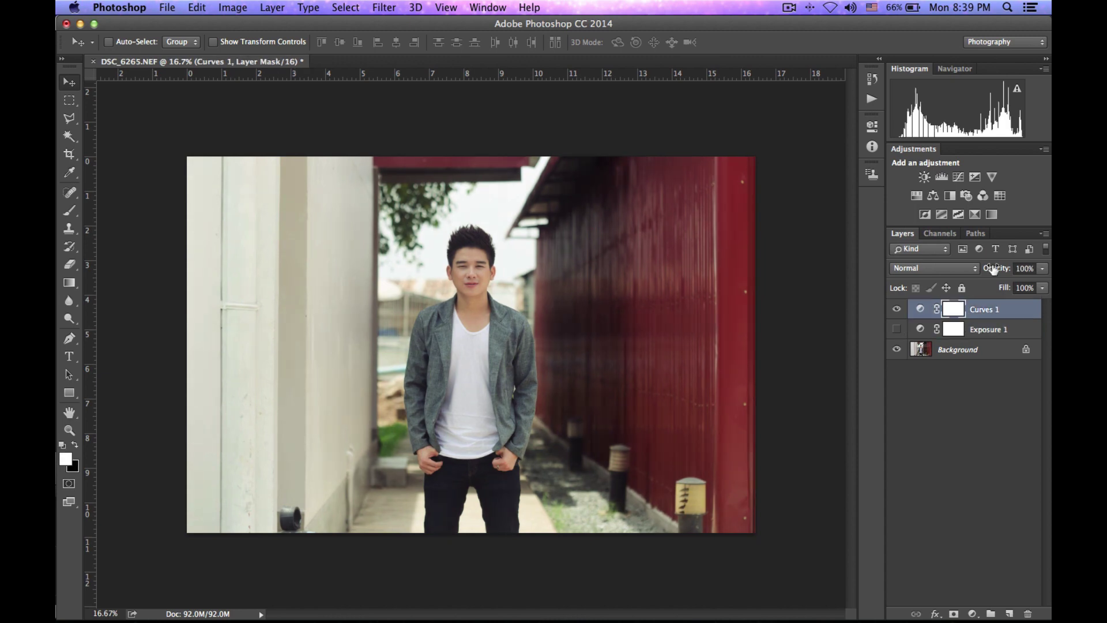
pyautogui.moveTo(993, 269); pyautogui.dragTo(985, 268)
pyautogui.click(906, 329)
pyautogui.click(896, 329)
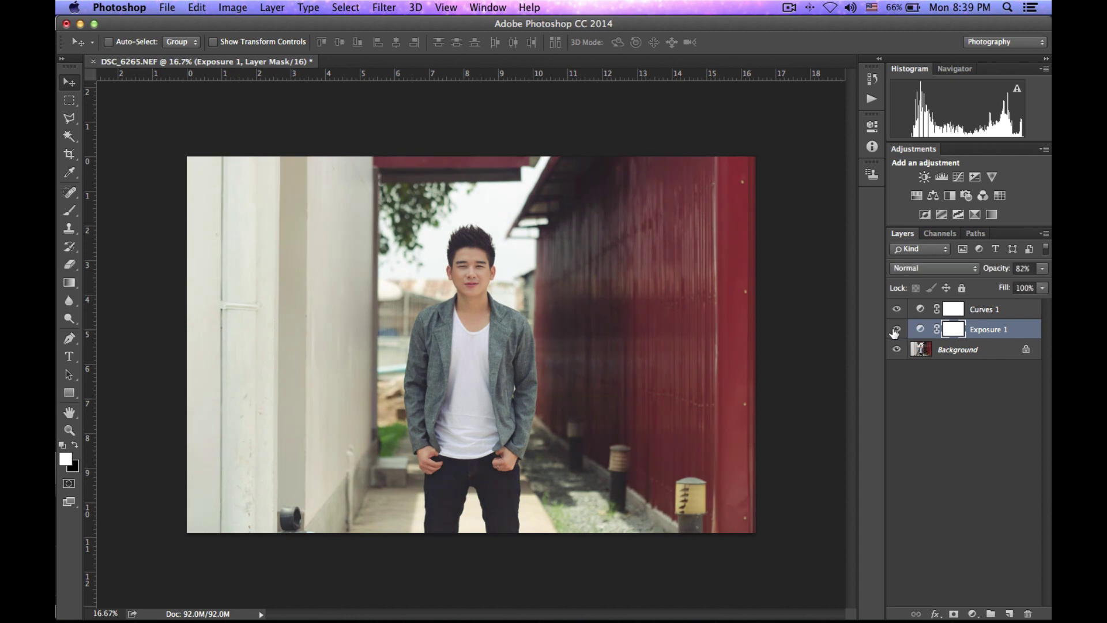
pyautogui.click(992, 329)
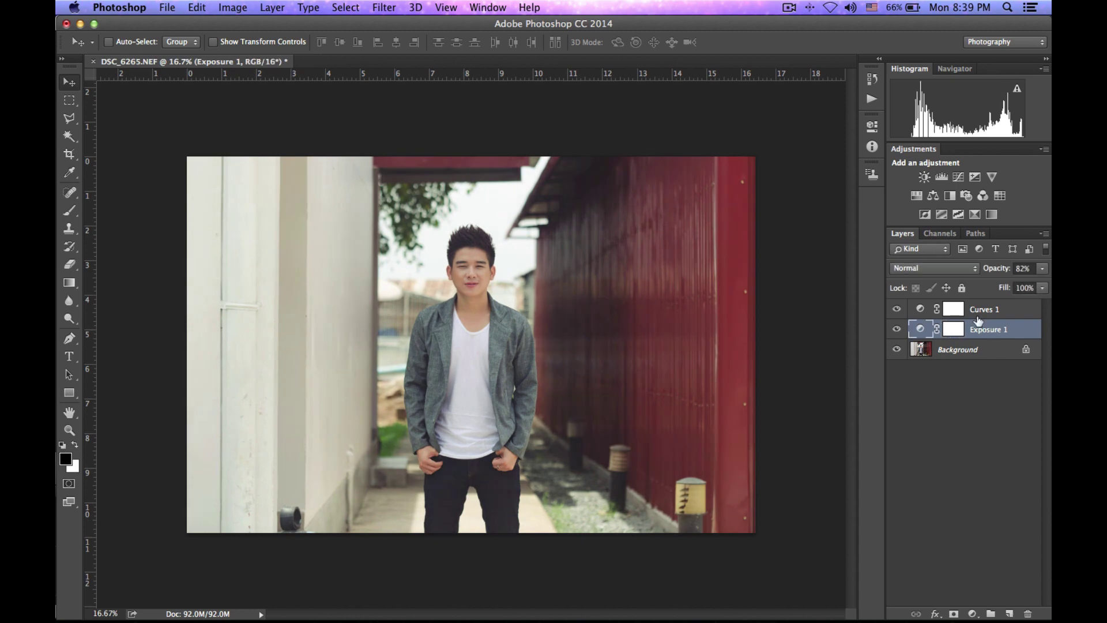
pyautogui.click(964, 358)
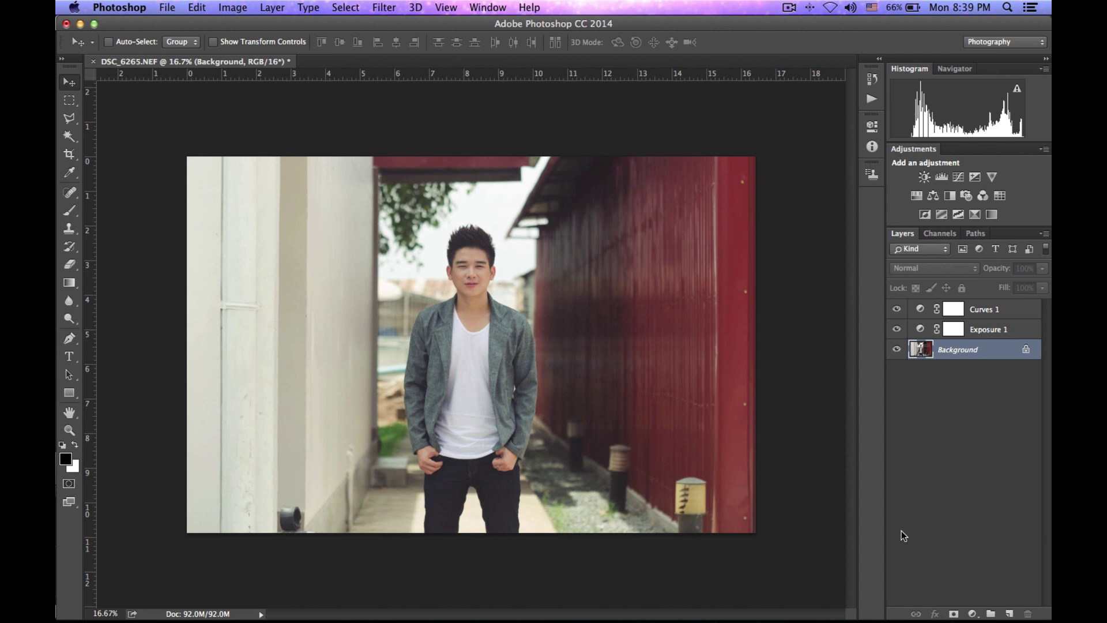
# Add a Solid Color fill layer above the Background.
pyautogui.click(973, 614)
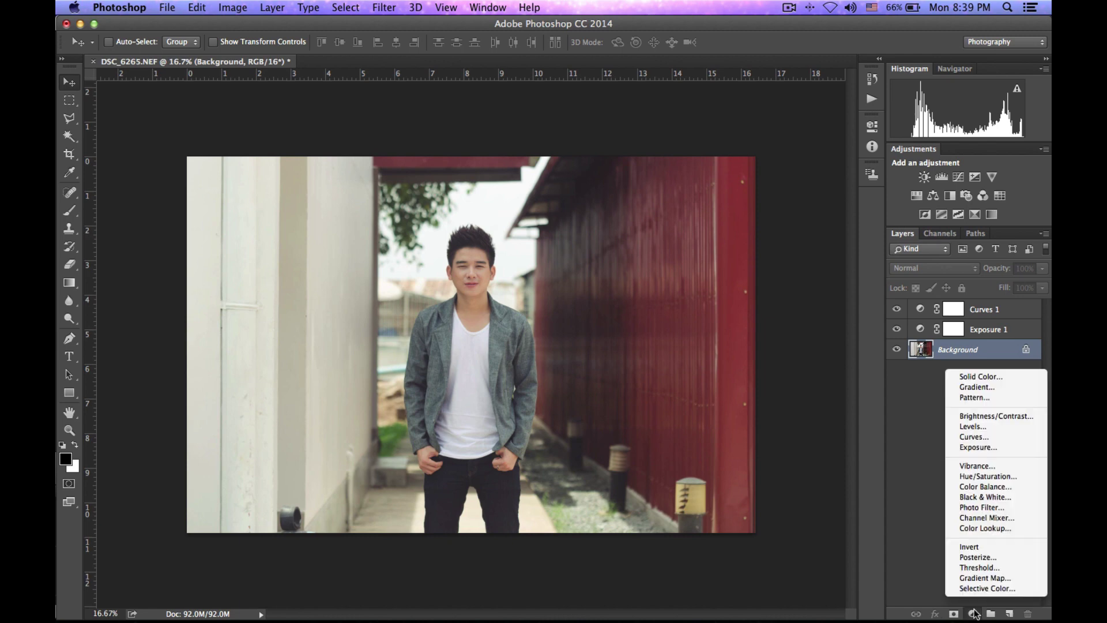
pyautogui.click(974, 615)
pyautogui.click(973, 614)
pyautogui.click(975, 378)
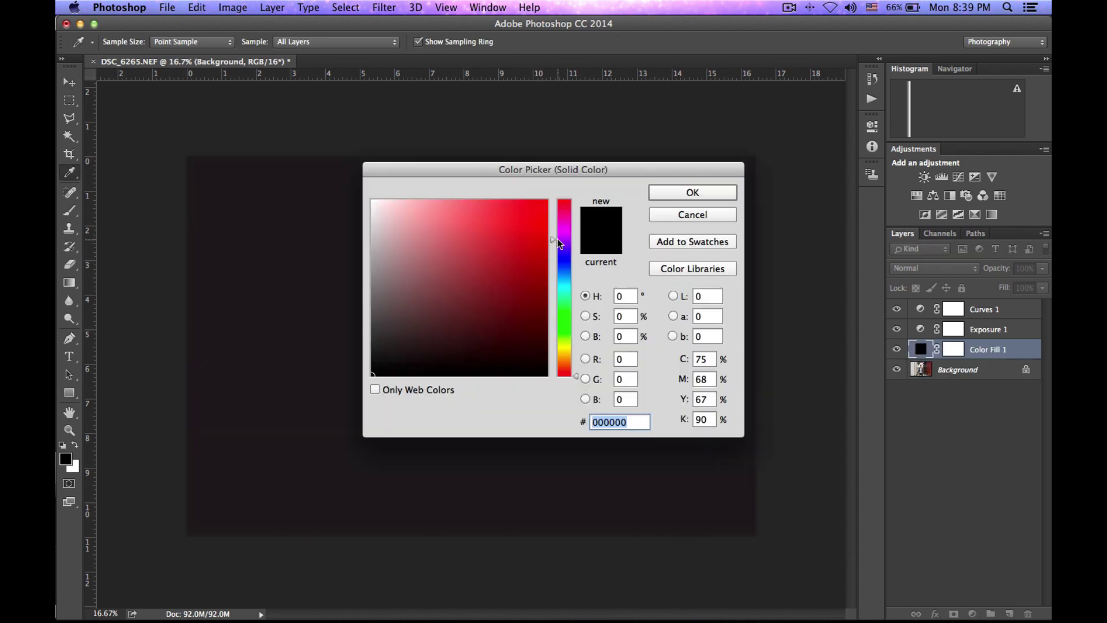
# Pick a very dark navy fill colour around 0d0e3e and confirm it.
pyautogui.click(567, 252)
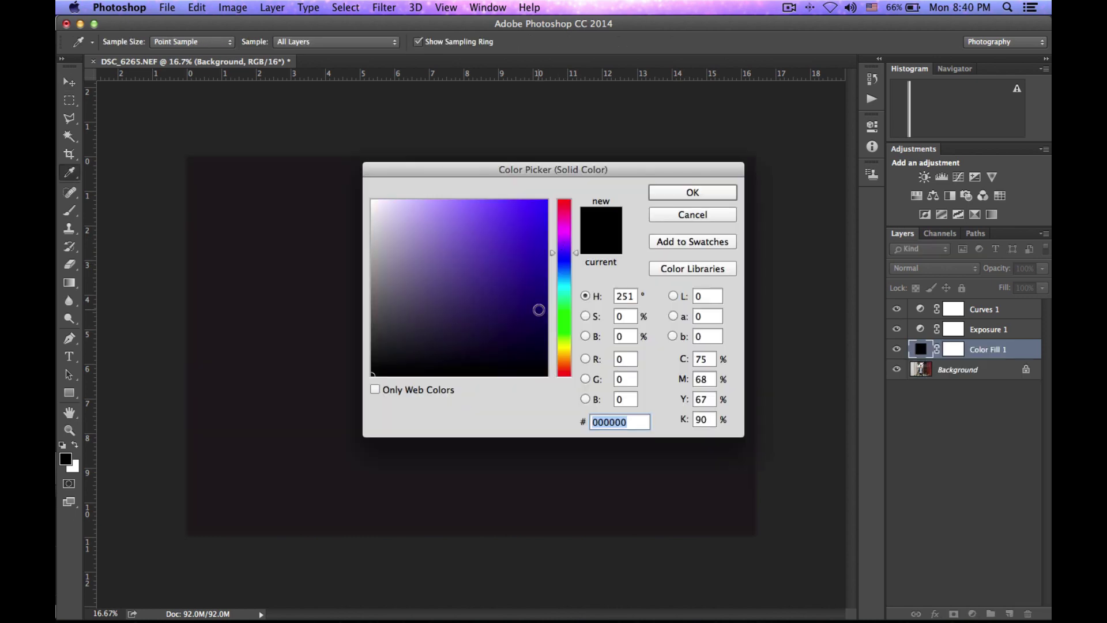
pyautogui.click(537, 326)
pyautogui.click(537, 333)
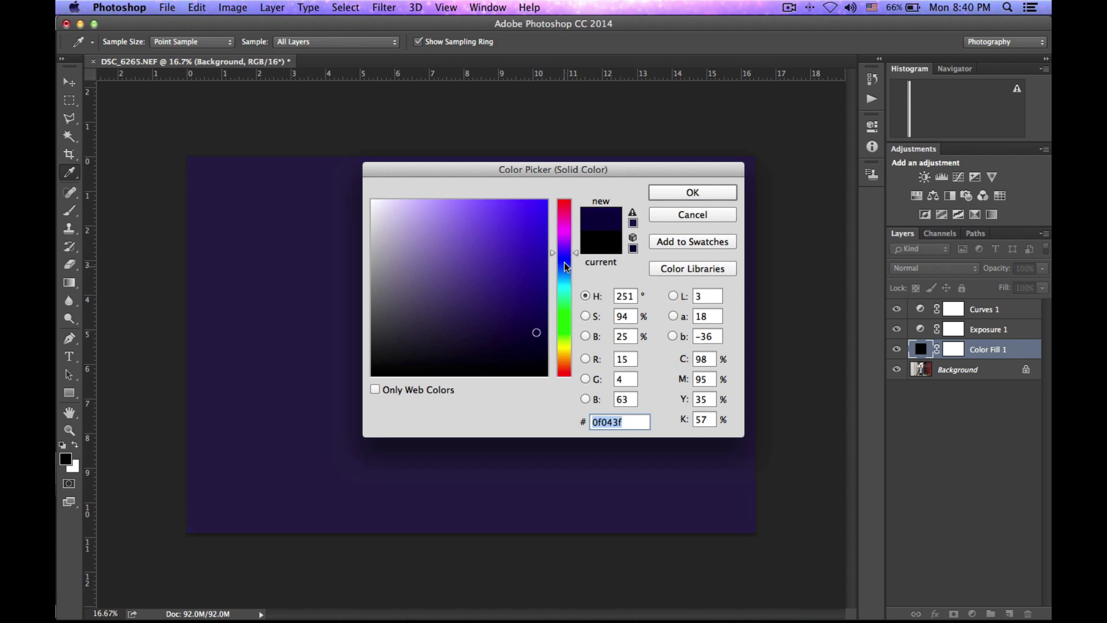
pyautogui.moveTo(566, 263)
pyautogui.mouseDown()
pyautogui.moveTo(566, 249)
pyautogui.moveTo(572, 264)
pyautogui.mouseUp()
pyautogui.click(522, 328)
pyautogui.click(572, 259)
pyautogui.click(537, 316)
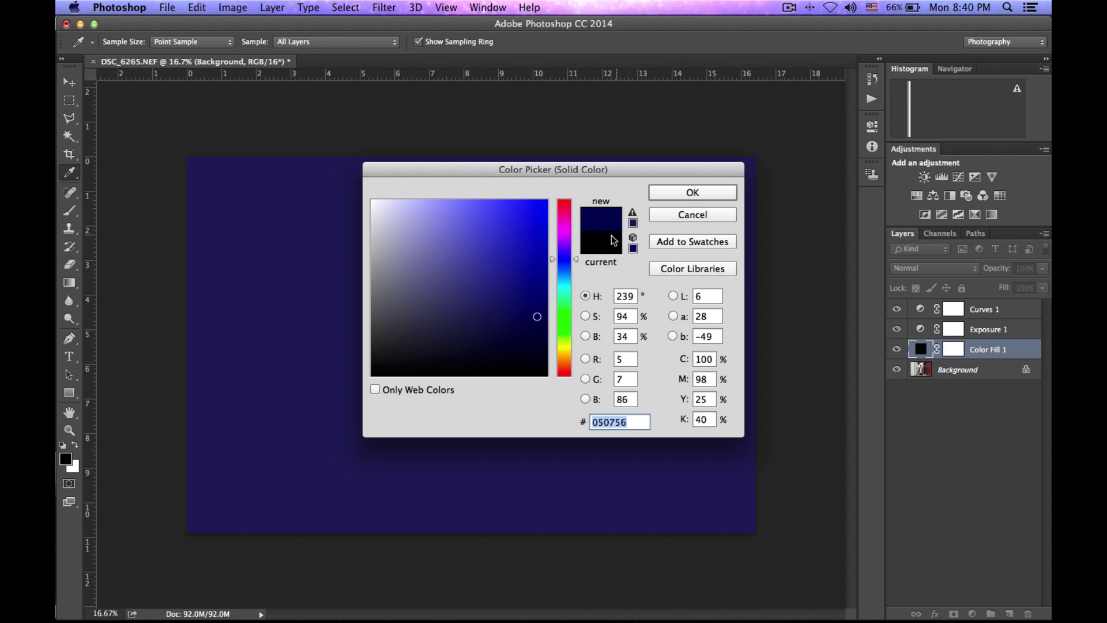
pyautogui.click(526, 334)
pyautogui.click(541, 342)
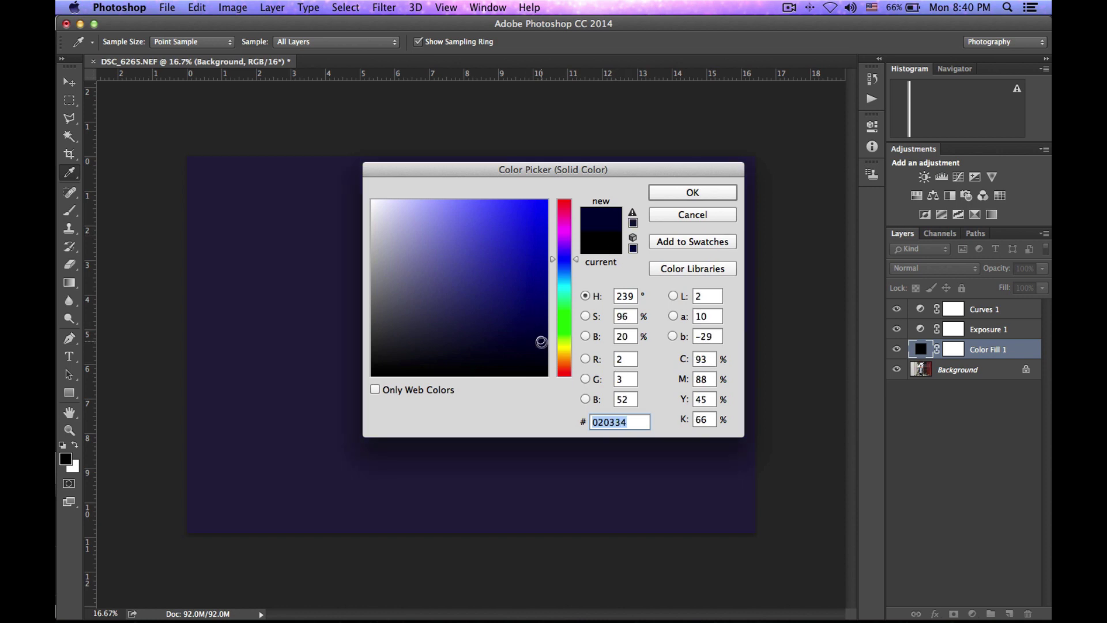
pyautogui.click(518, 346)
pyautogui.click(493, 339)
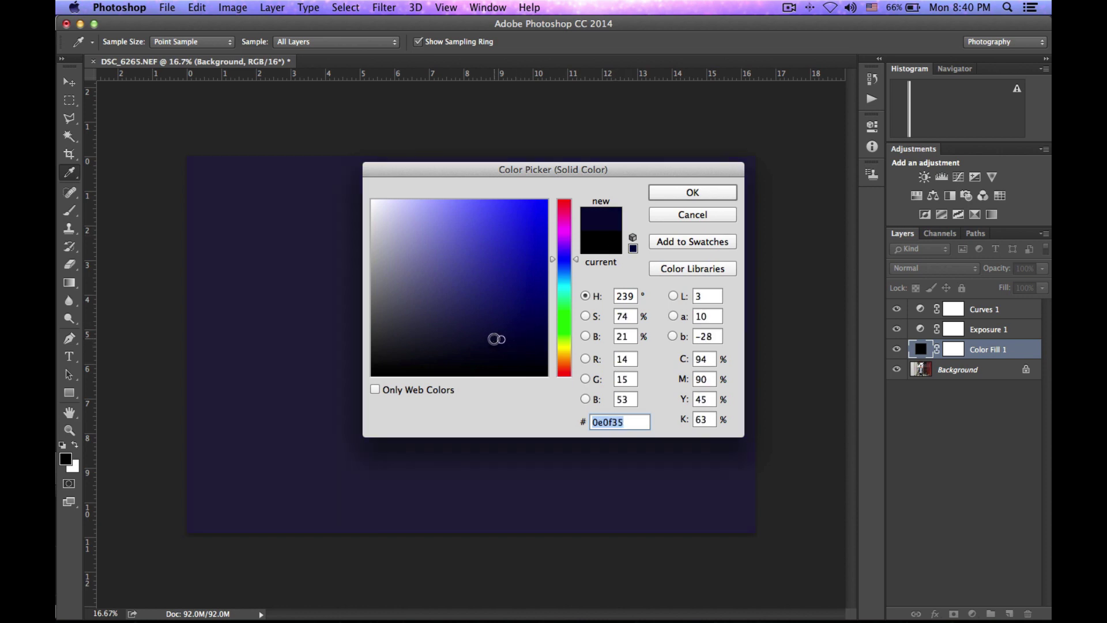
pyautogui.click(478, 337)
pyautogui.click(512, 320)
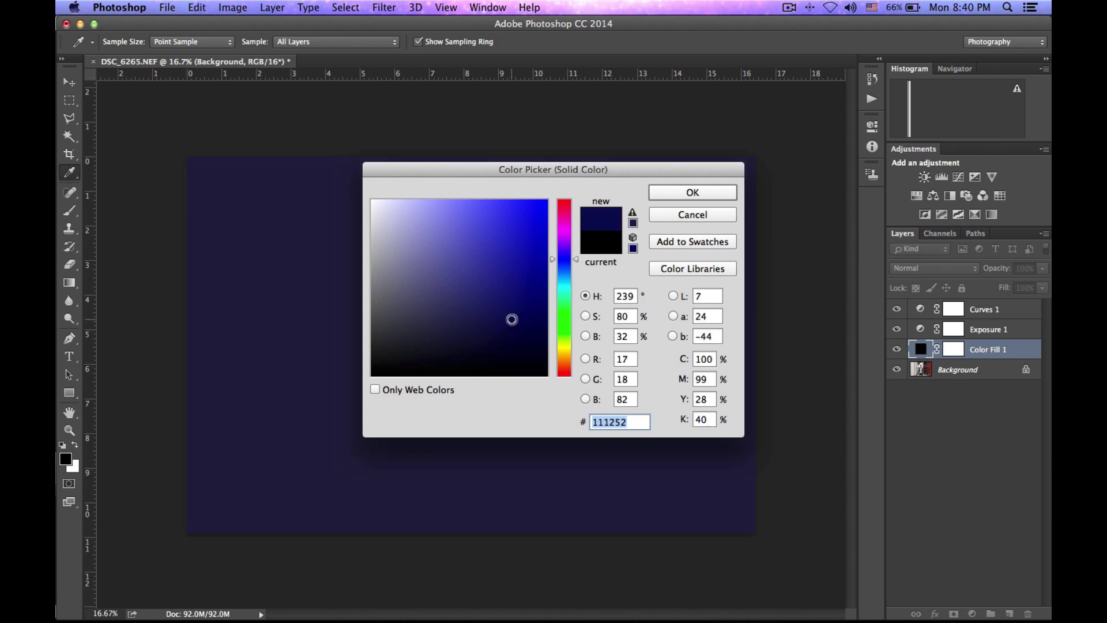
pyautogui.click(511, 333)
pyautogui.click(679, 195)
pyautogui.press('v')
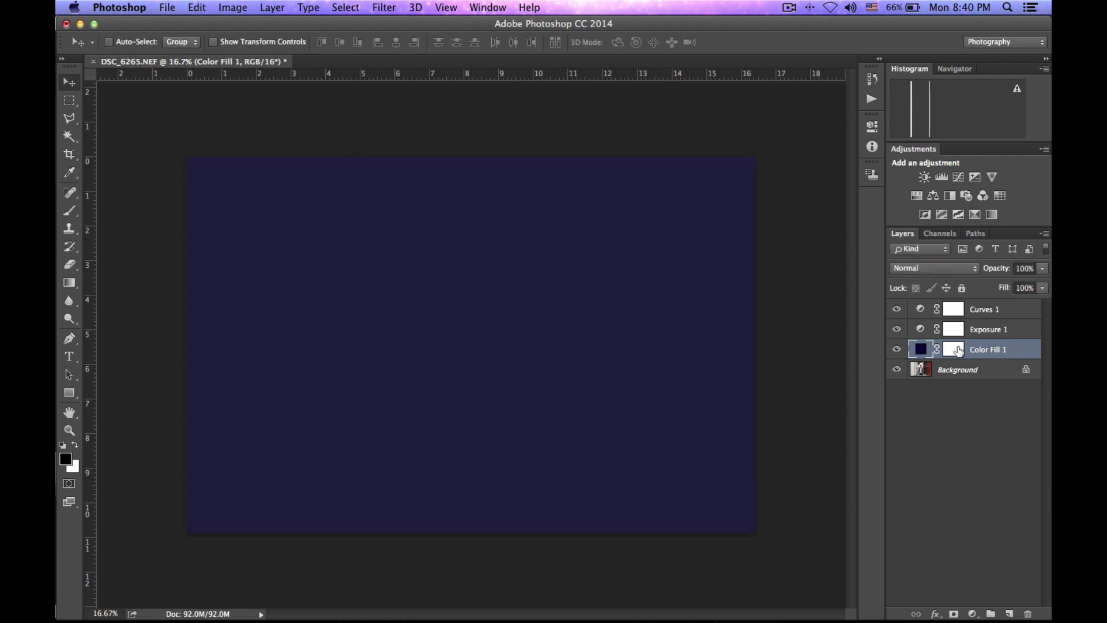
# Toggle the navy fill to view the photo, then try the Screen blend mode on it.
pyautogui.click(897, 350)
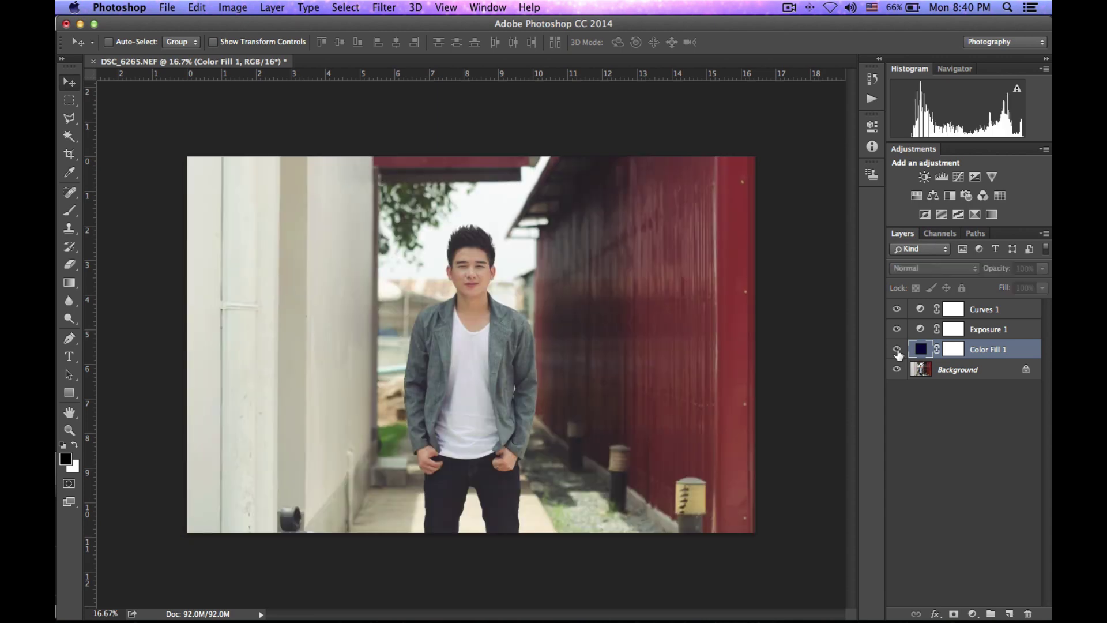
pyautogui.click(898, 351)
pyautogui.click(897, 350)
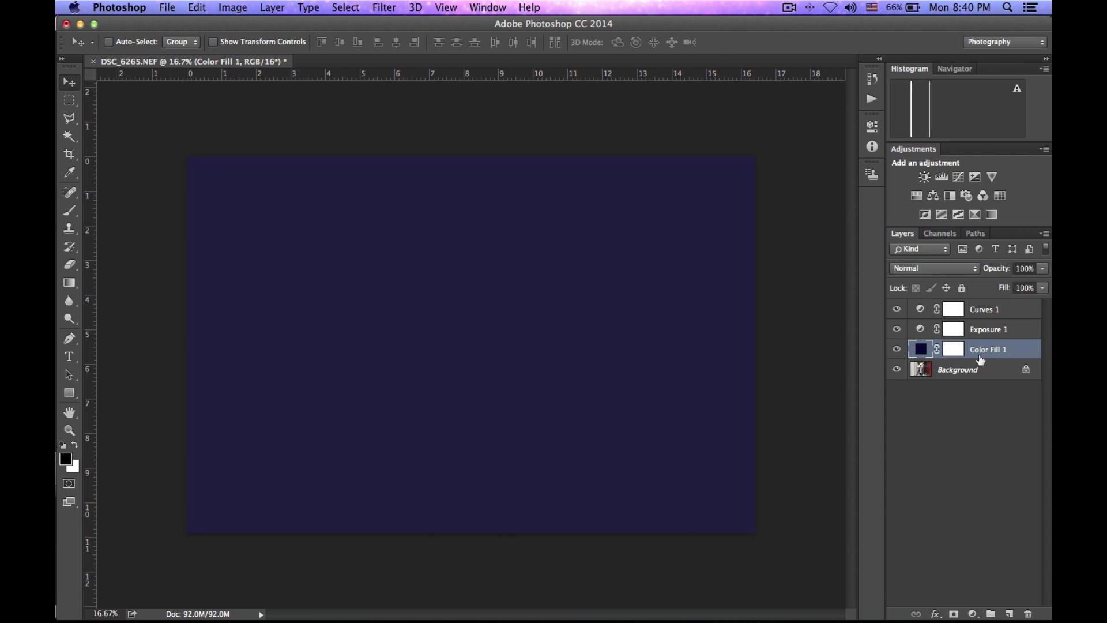
pyautogui.click(943, 267)
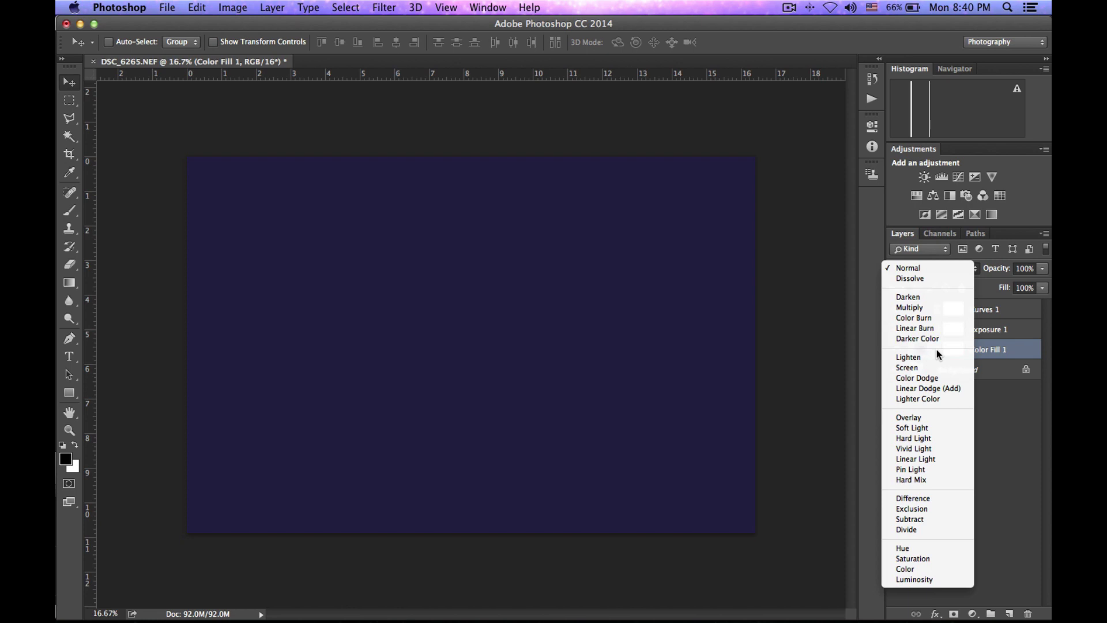
pyautogui.click(935, 368)
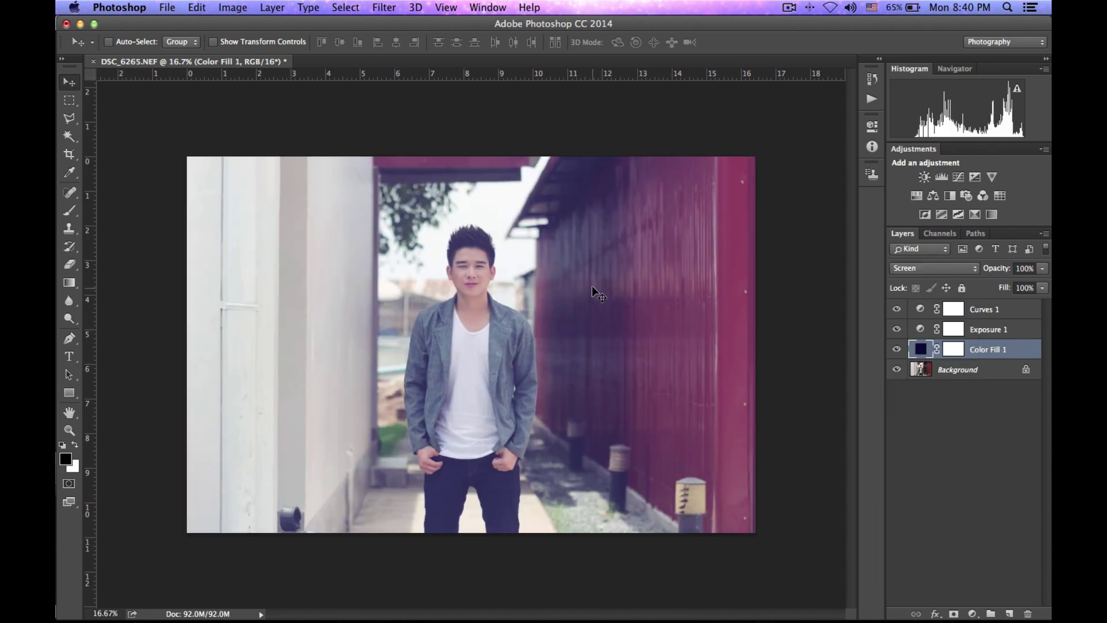
# Try Color Dodge, settle on Lighten, and toggle Color Fill 1 to compare with the original.
pyautogui.click(922, 268)
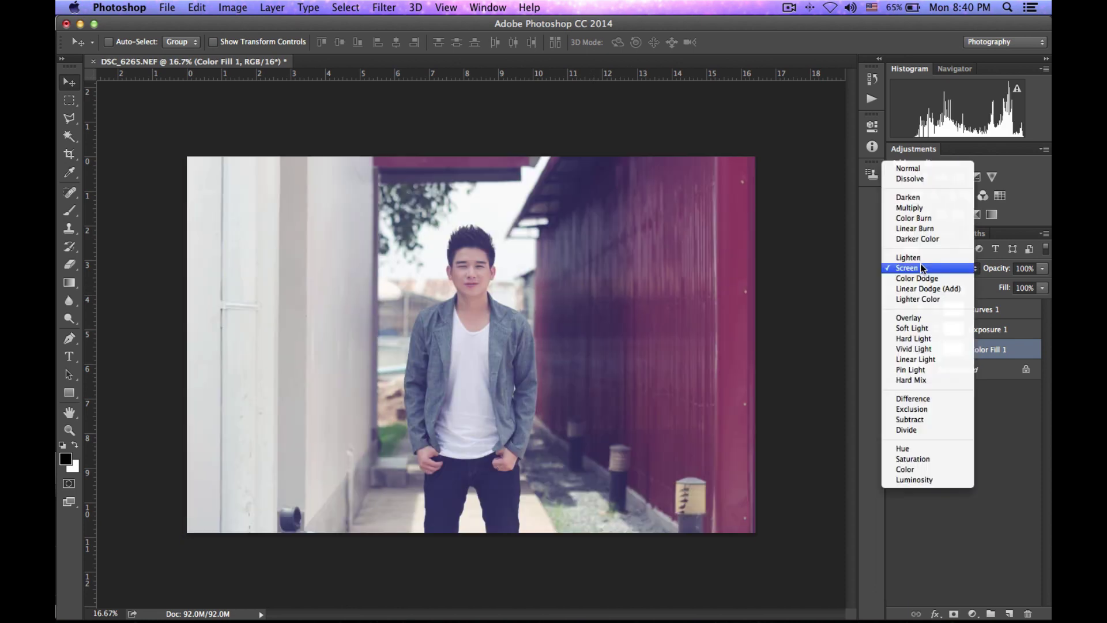
pyautogui.click(923, 279)
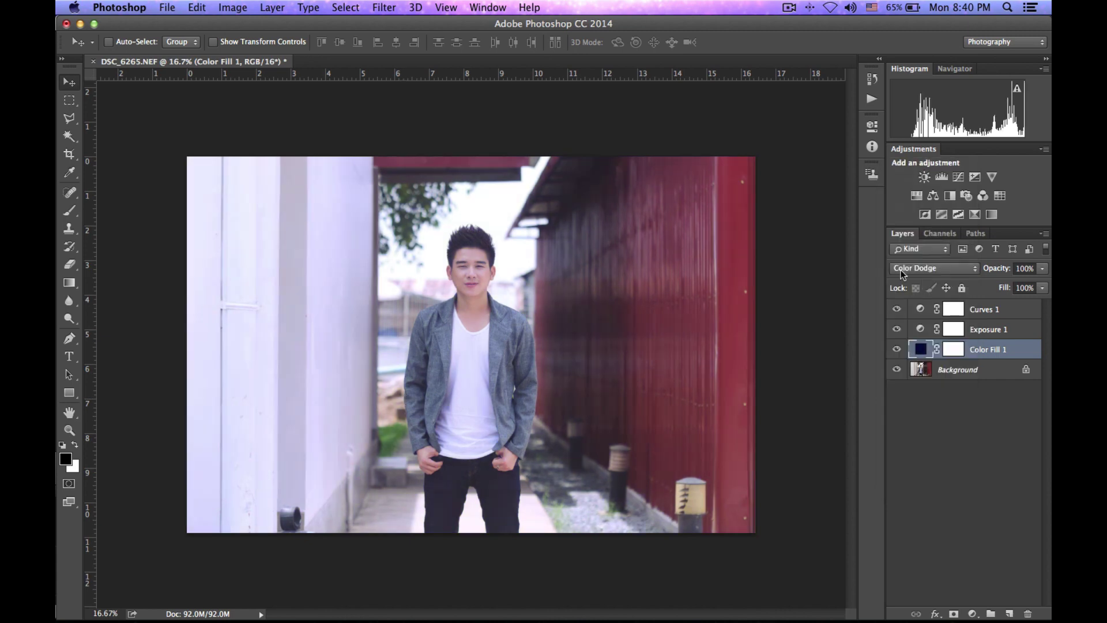
pyautogui.click(904, 271)
pyautogui.click(908, 246)
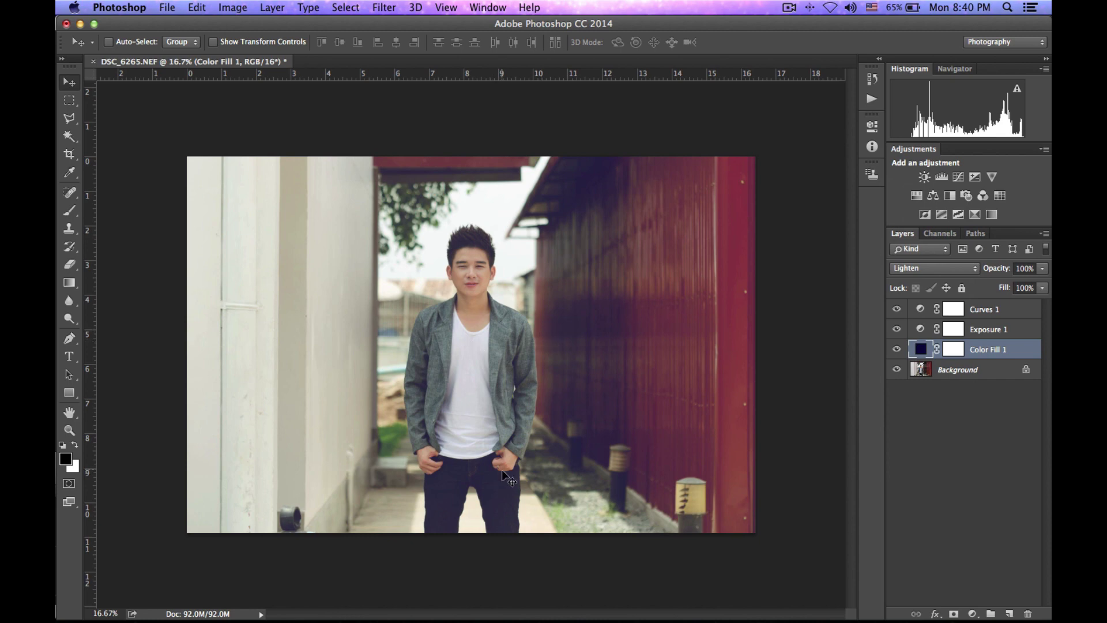
pyautogui.click(894, 349)
pyautogui.click(895, 349)
# Try a dark olive yellow colour for the visible Color Fill 1 layer.
pyautogui.click(896, 349)
pyautogui.doubleClick(922, 349)
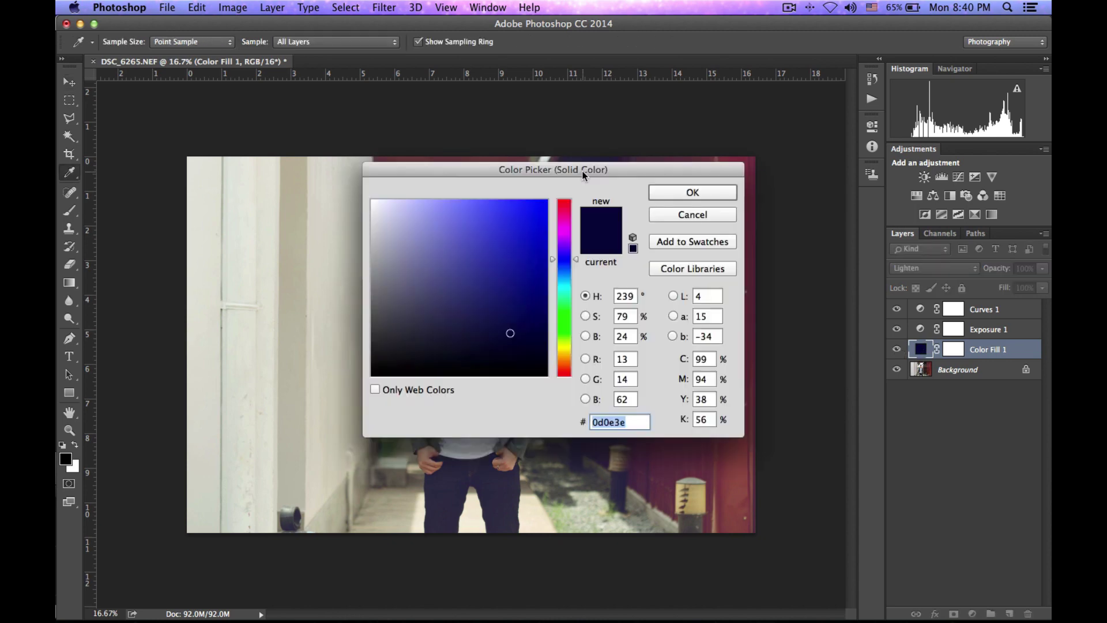
pyautogui.moveTo(583, 173); pyautogui.dragTo(895, 214)
pyautogui.click(876, 388)
pyautogui.click(827, 309)
pyautogui.click(813, 364)
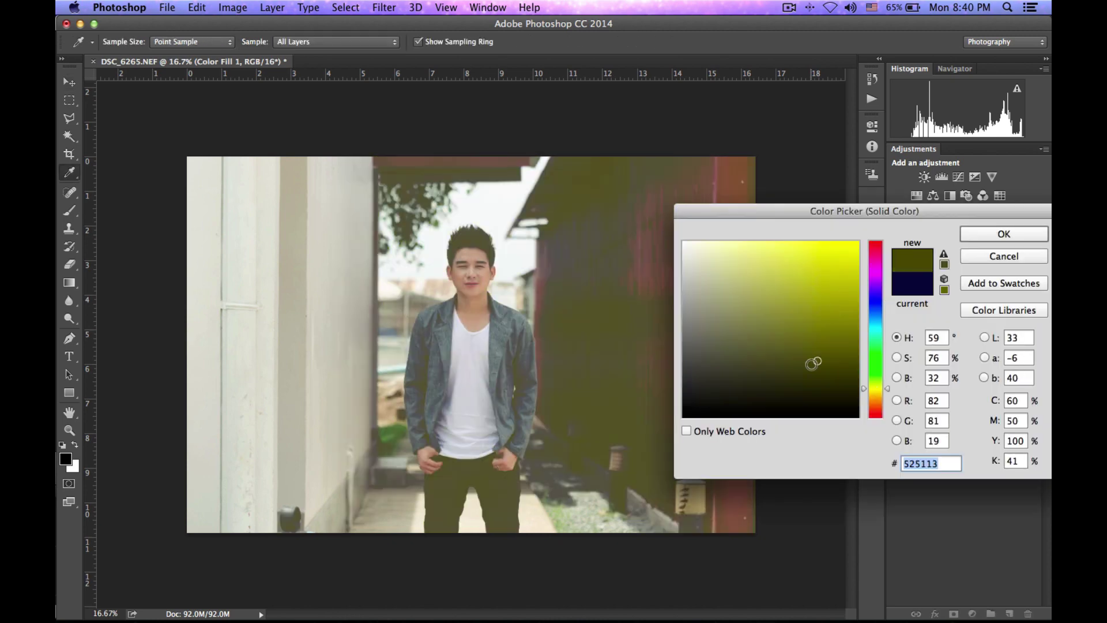
pyautogui.moveTo(814, 363); pyautogui.dragTo(745, 391)
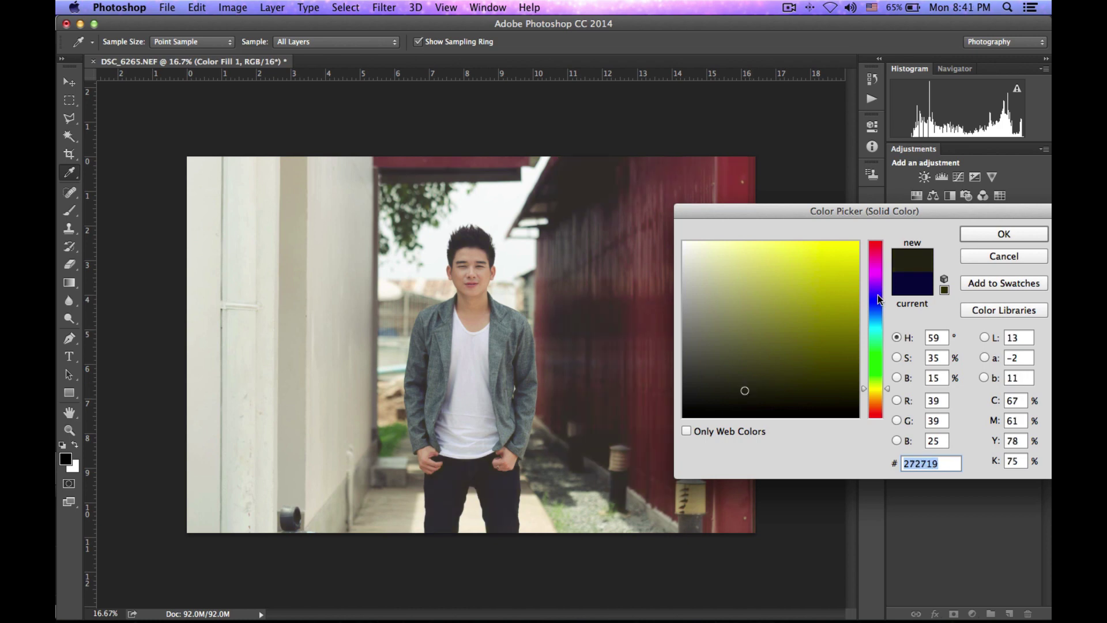
pyautogui.press('Return')
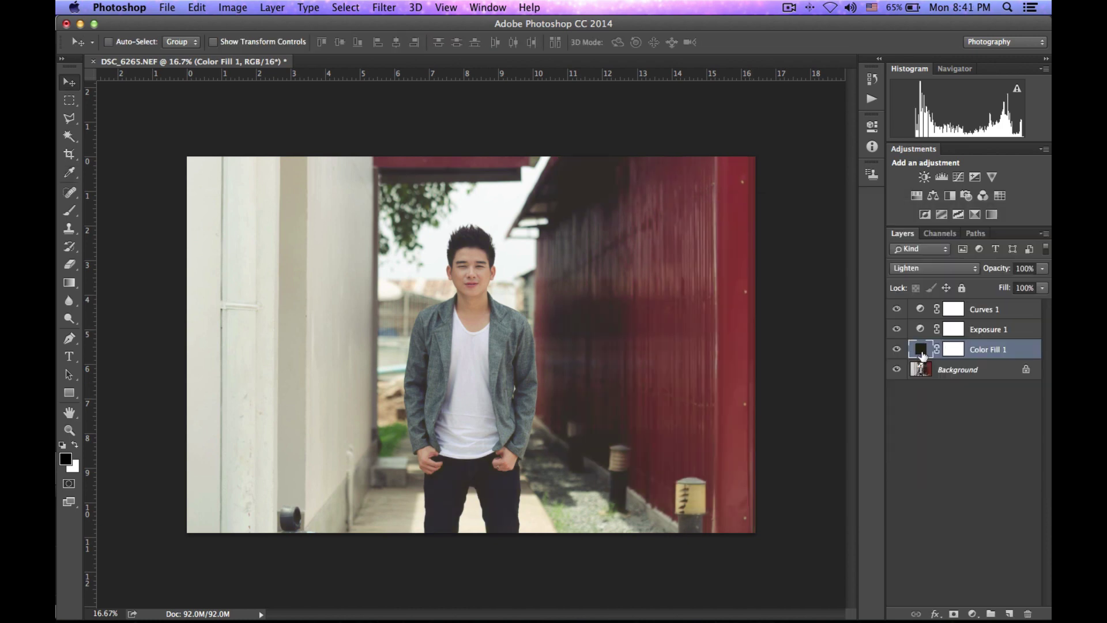
# Change the fill to dark slate blue 23354d and lower its opacity to 64%.
pyautogui.doubleClick(920, 349)
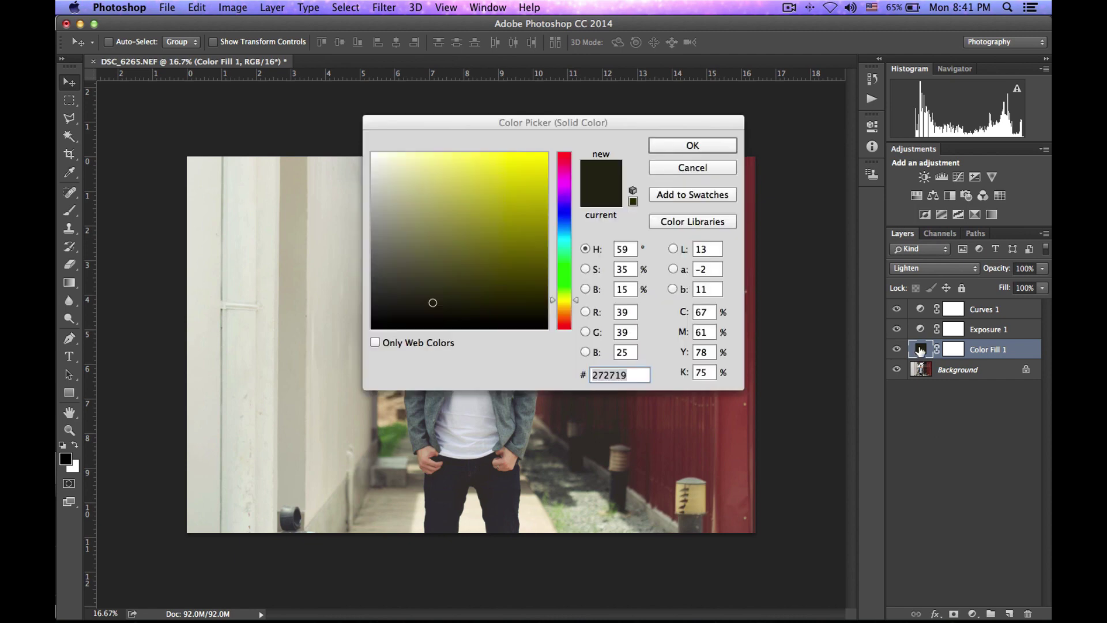
pyautogui.moveTo(511, 134); pyautogui.dragTo(741, 183)
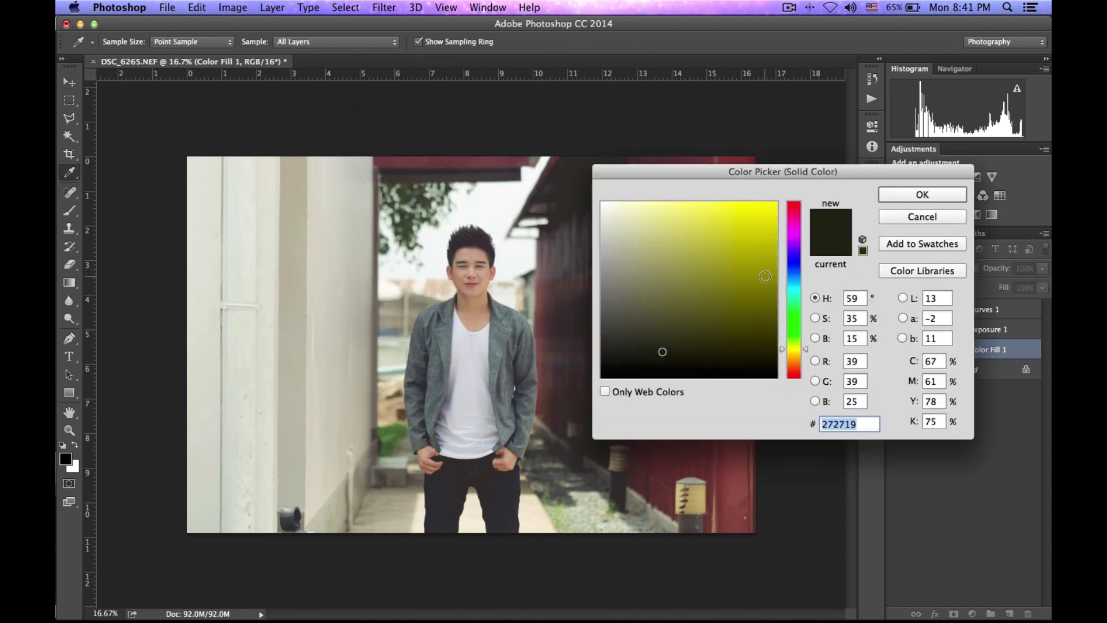
pyautogui.click(715, 279)
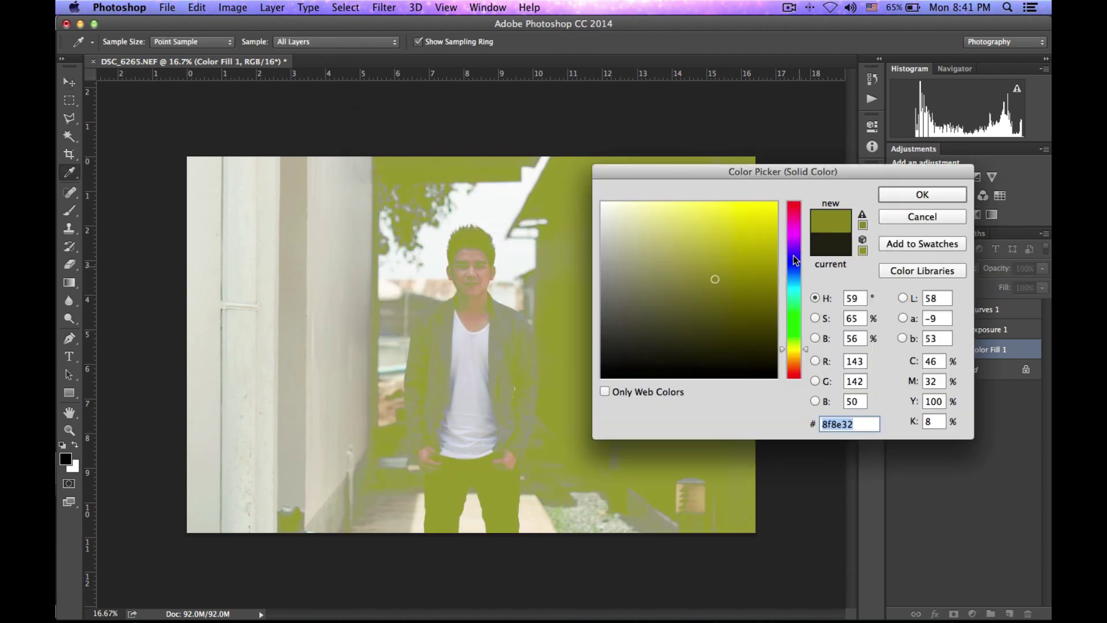
pyautogui.moveTo(794, 256); pyautogui.dragTo(794, 273)
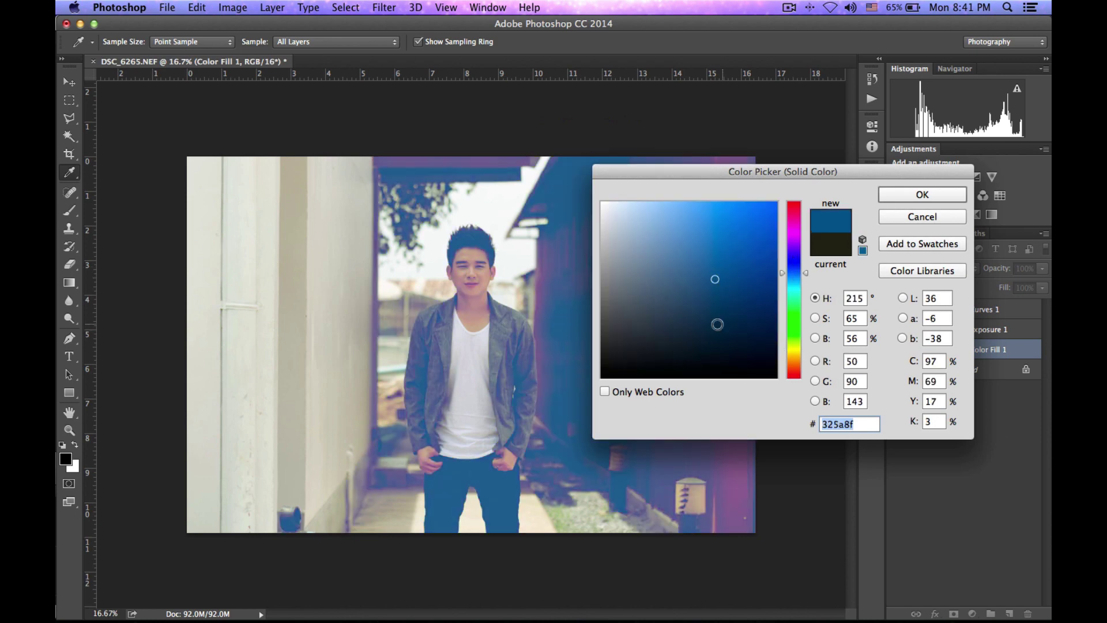
pyautogui.moveTo(718, 324); pyautogui.dragTo(697, 325)
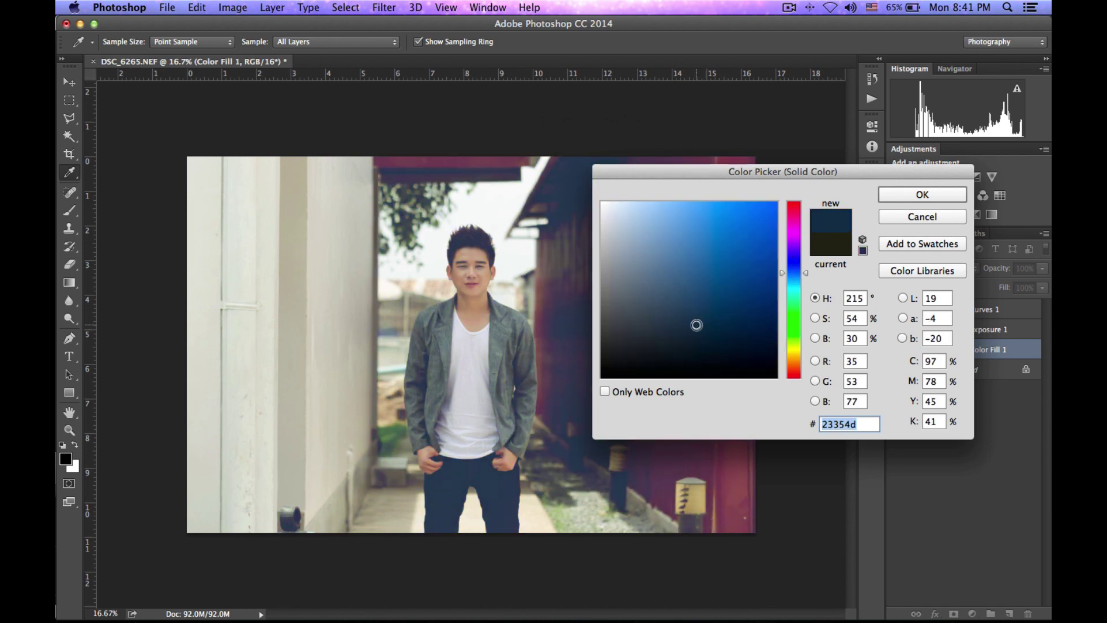
pyautogui.click(921, 194)
pyautogui.moveTo(990, 268); pyautogui.dragTo(966, 270)
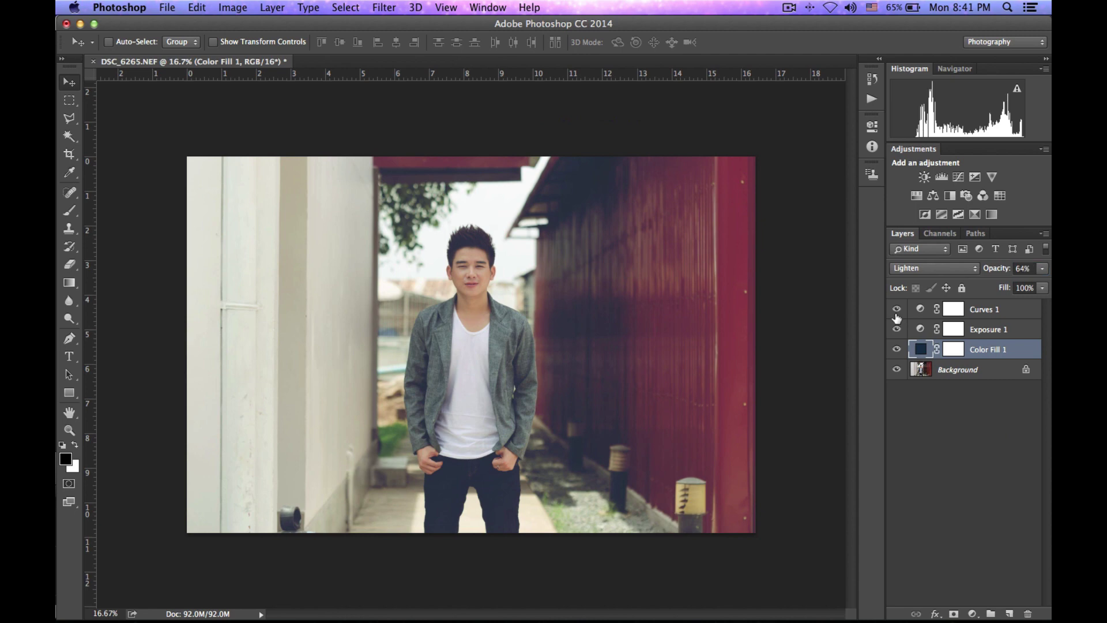
# Merge a Background copy with the Color Fill, Exposure and Curves layers, then toggle it to compare.
pyautogui.click(964, 376)
pyautogui.hotkey('ctrl', 'j')
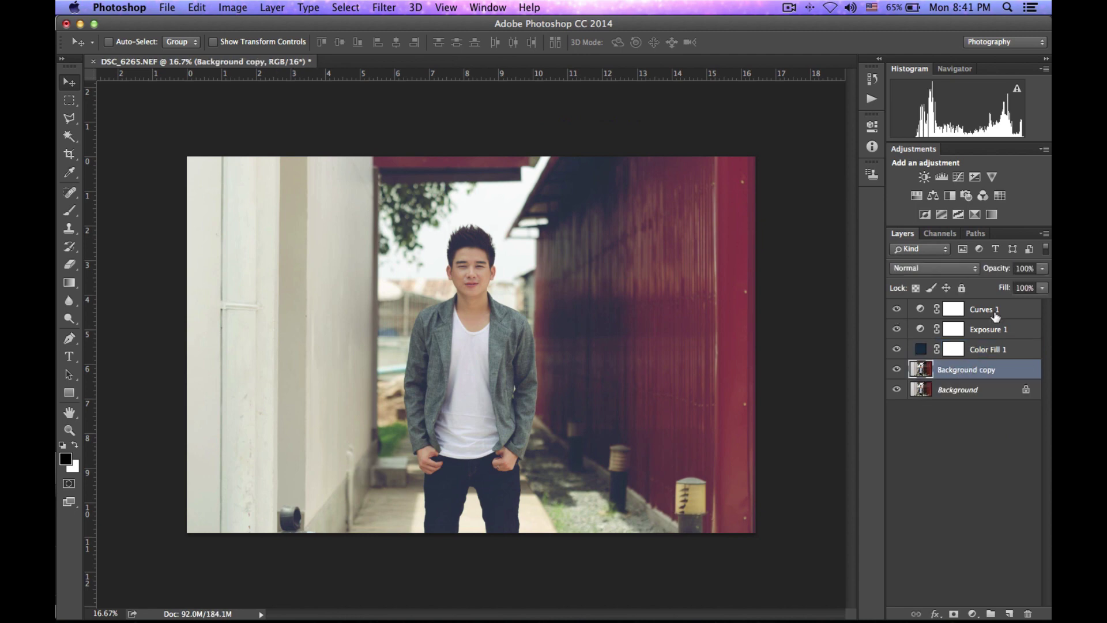
pyautogui.keyDown('shift'); pyautogui.click(995, 315); pyautogui.keyUp('shift')
pyautogui.hotkey('ctrl', 'e')
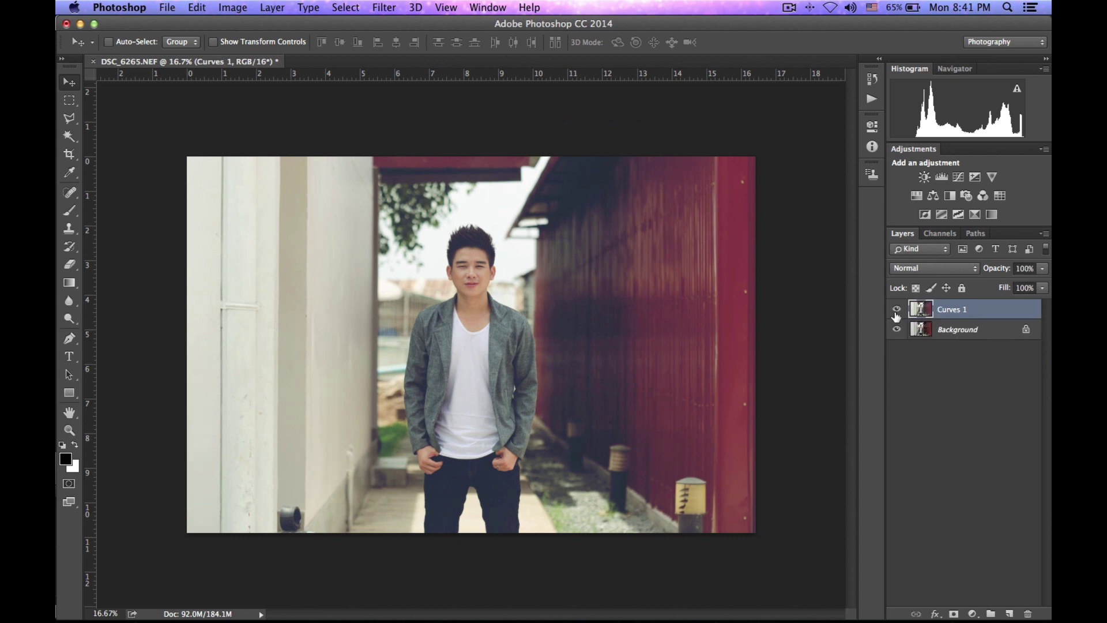
pyautogui.click(897, 310)
pyautogui.click(897, 310)
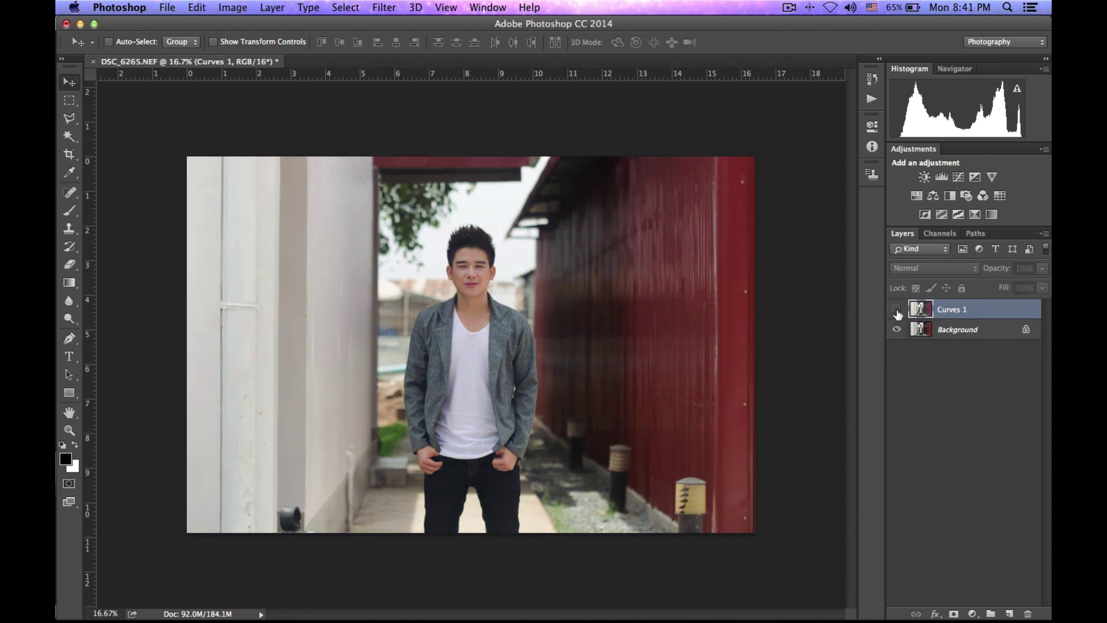